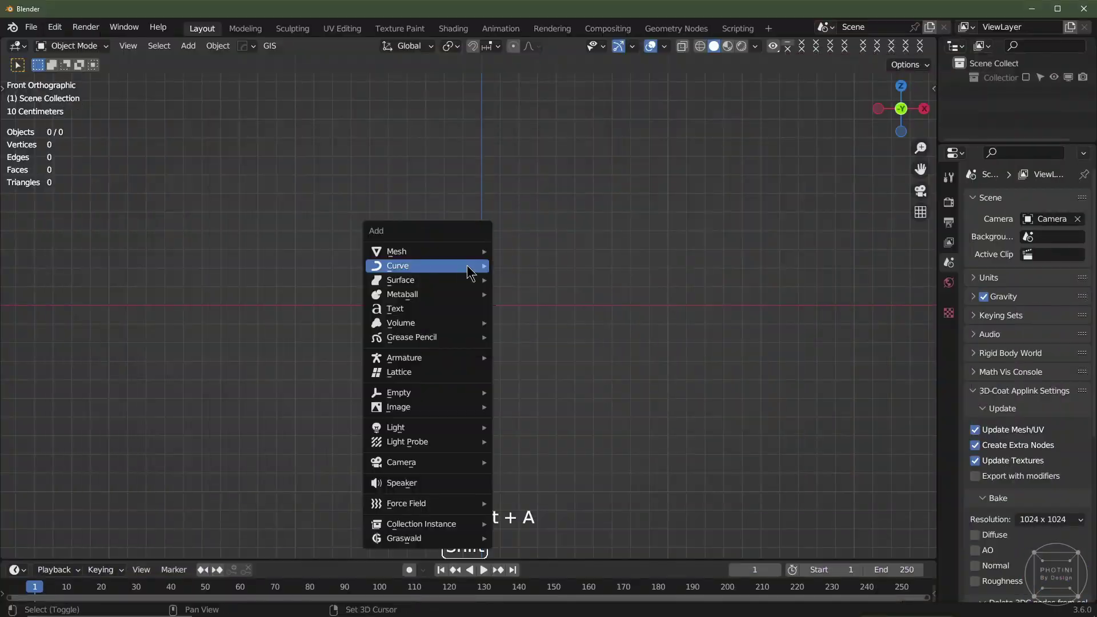
- Open the Add-ons preferences filtered by 'curve' and confirm Add Curve: Extra Objects is enabled
{"action": "mouse_move", "coordinate": [468, 273]}
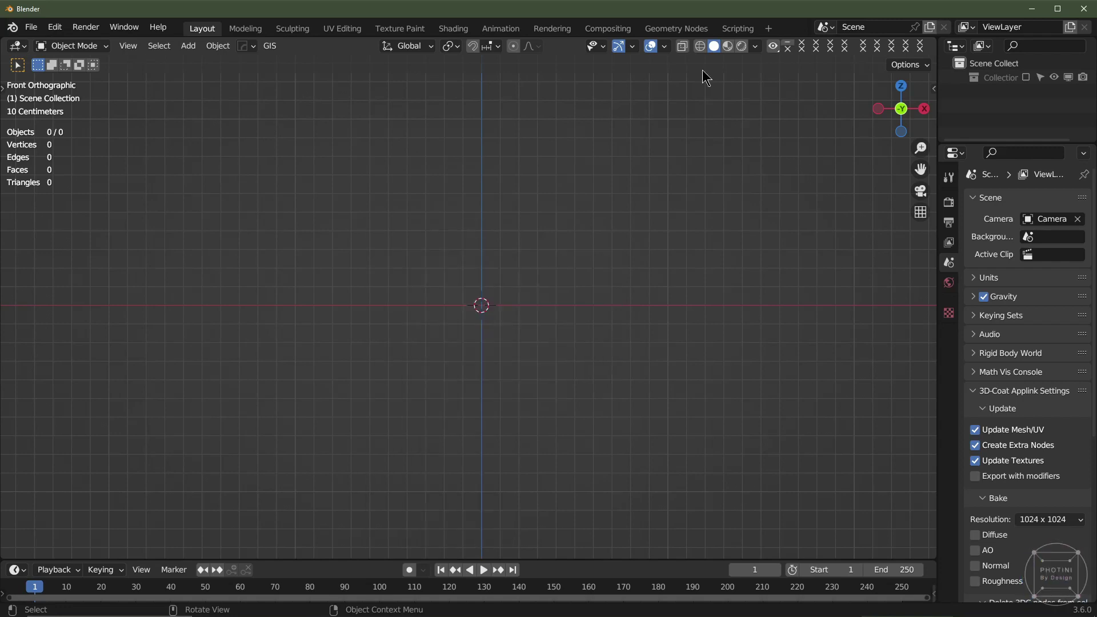
{"action": "left_click", "coordinate": [54, 27]}
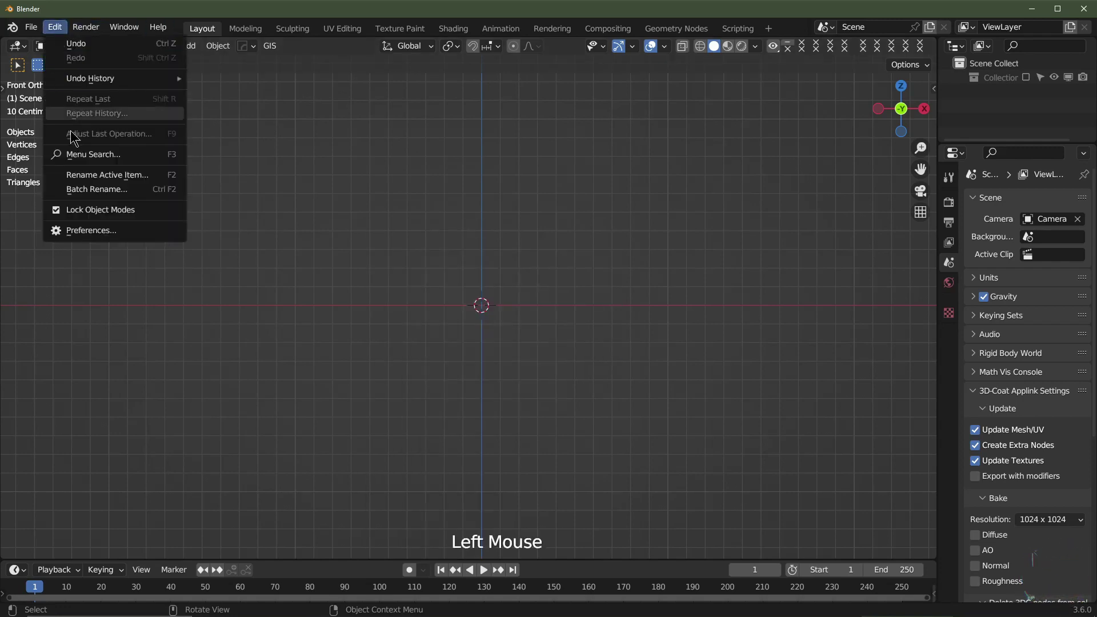
{"action": "left_click", "coordinate": [100, 232]}
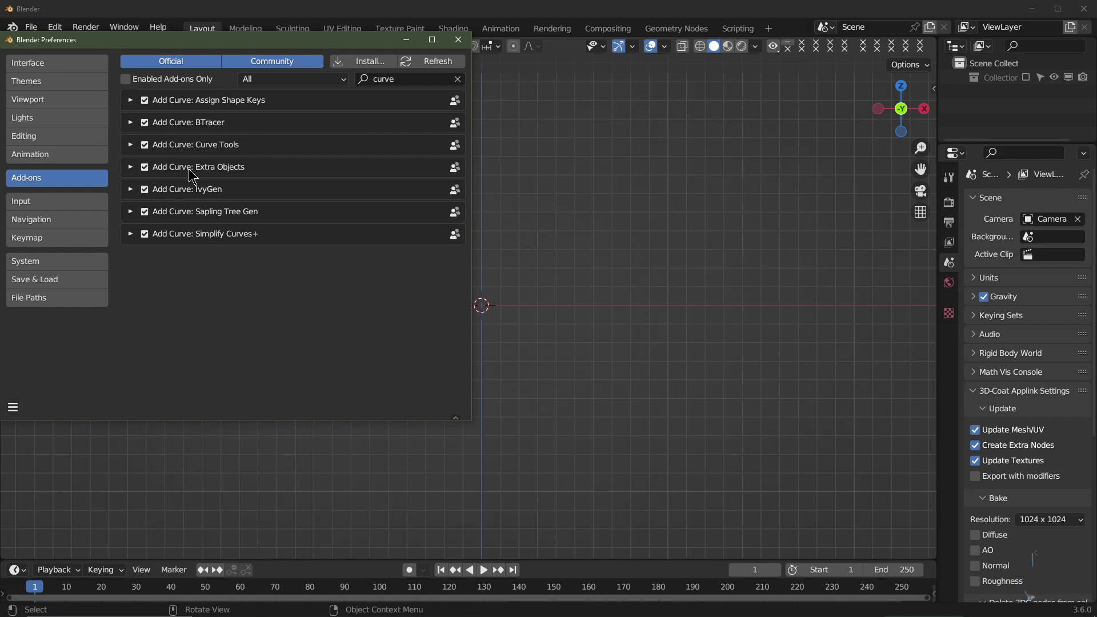
- Add a plane and scale its geometry down to 0.1 in Edit Mode
{"action": "left_click", "coordinate": [457, 40]}
{"action": "middle_click_drag", "start_coordinate": [443, 328], "coordinate": [486, 330]}
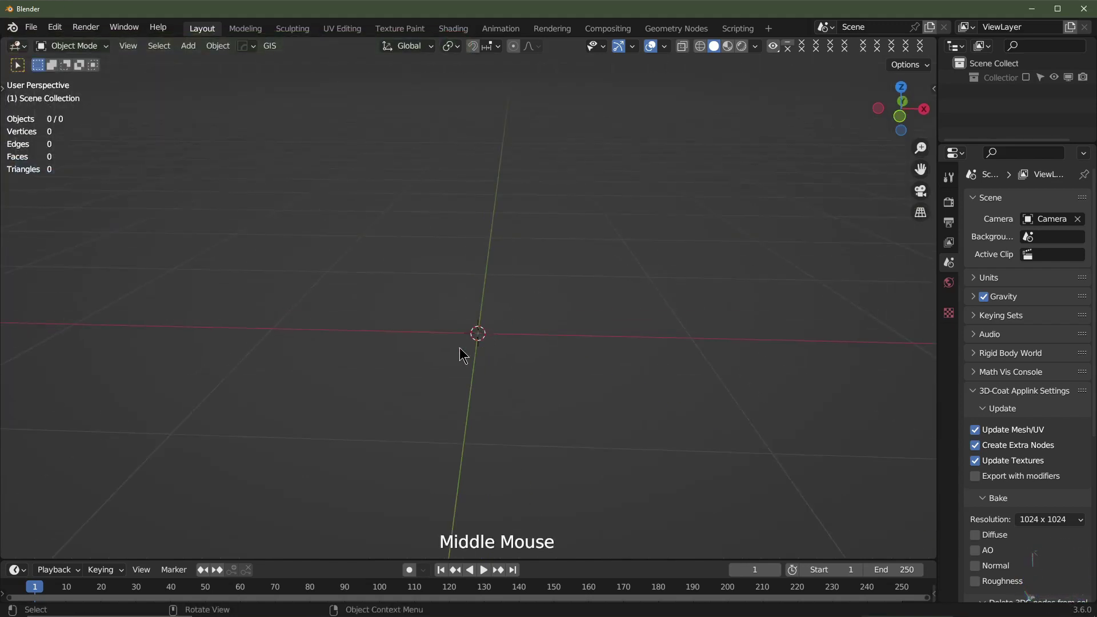
{"action": "key", "text": "shift+a"}
{"action": "mouse_move", "coordinate": [442, 316]}
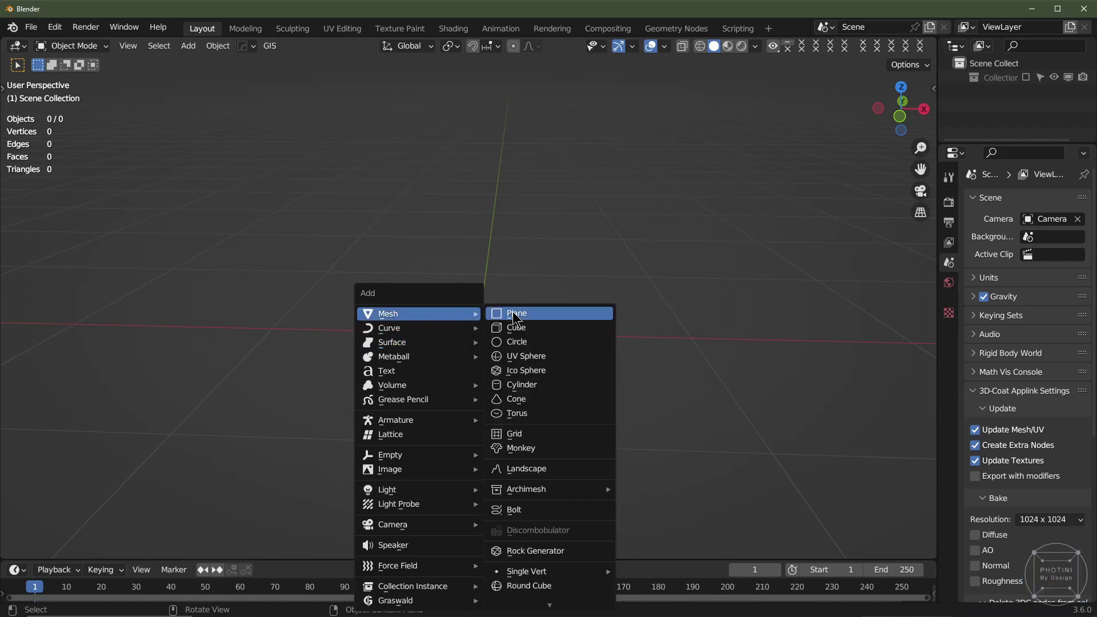
{"action": "left_click", "coordinate": [515, 317]}
{"action": "key", "text": "Tab"}
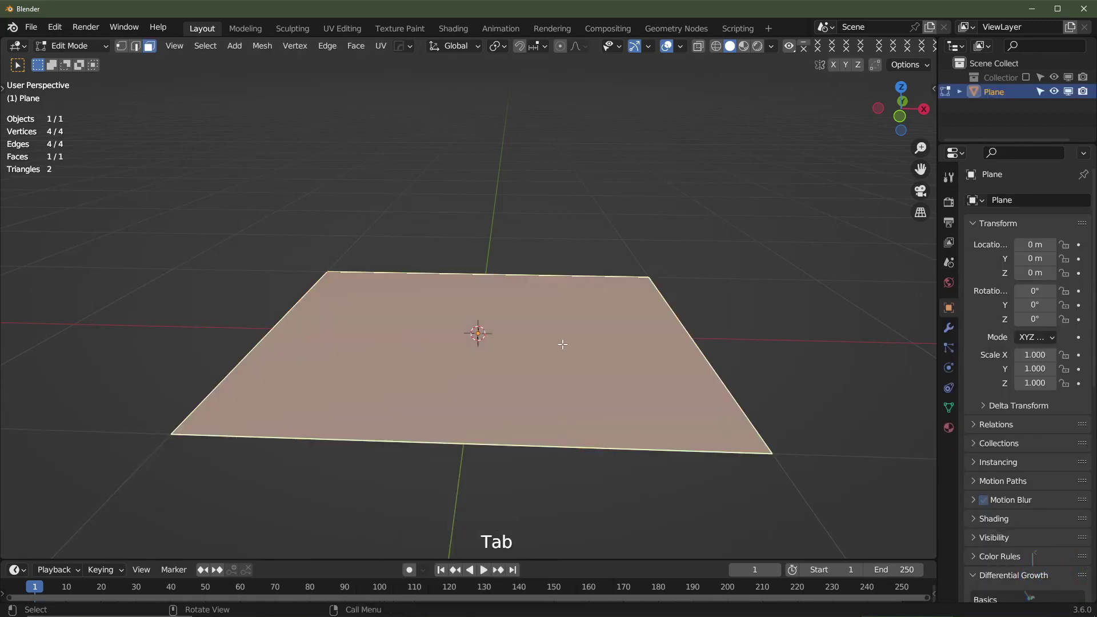
{"action": "type", "text": "s0.1"}
{"action": "key", "text": "Return"}
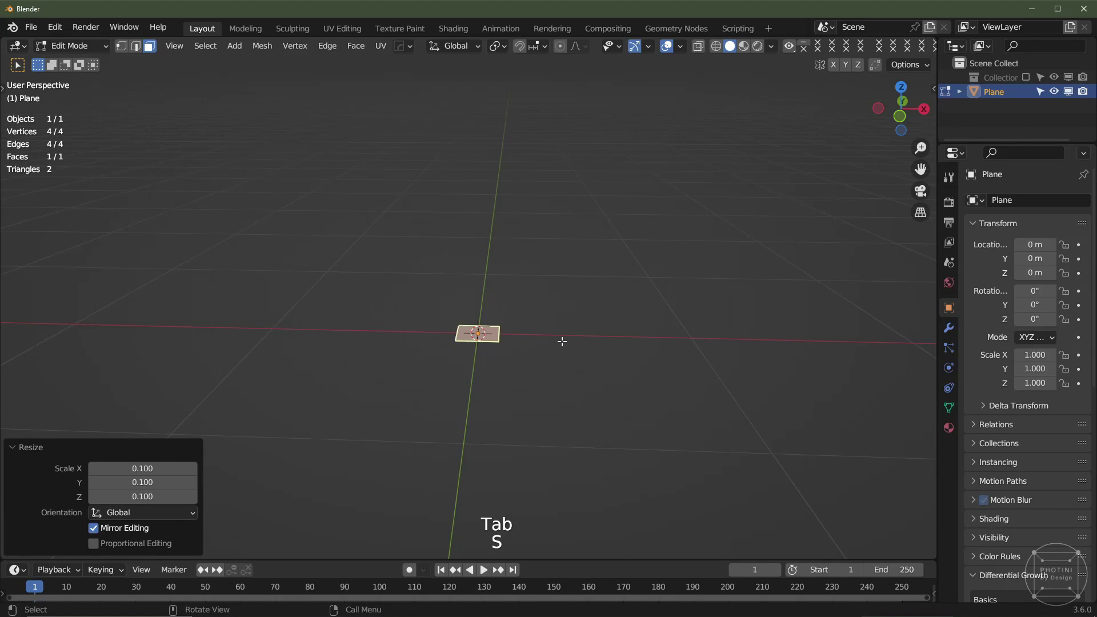
{"action": "key", "text": "Tab"}
- Move the plane along X to -2 m with increment snapping
{"action": "scroll", "coordinate": [467, 349], "scroll_direction": "down", "scroll_amount": 2}
{"action": "middle_click_drag", "start_coordinate": [469, 346], "coordinate": [515, 370]}
{"action": "key", "text": "g"}
{"action": "key", "text": "x"}
{"action": "key", "text": "ctrl"}
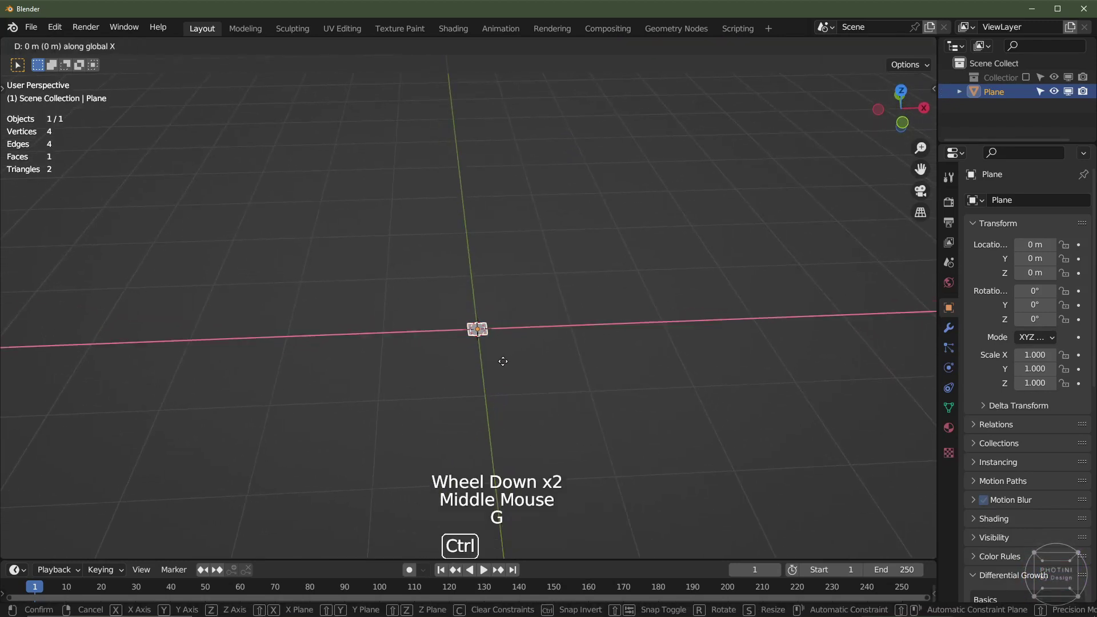
{"action": "left_click", "coordinate": [360, 368]}
{"action": "scroll", "coordinate": [365, 366], "scroll_direction": "down", "scroll_amount": 2}
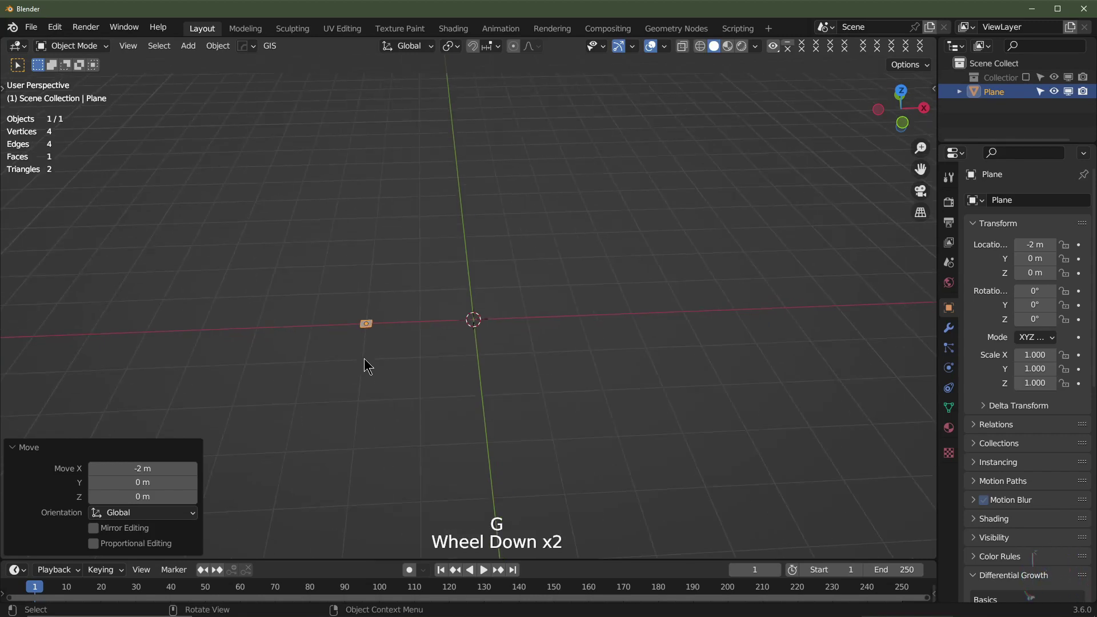
- Duplicate the plane to X 2 m and select both planes
{"action": "key", "text": "shift+d"}
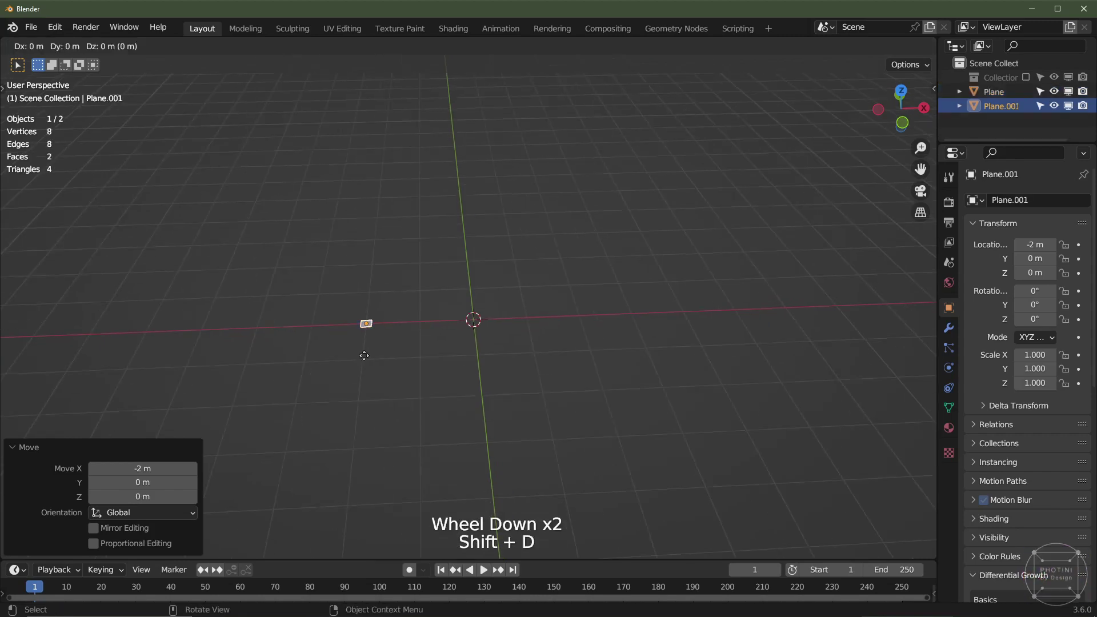
{"action": "key", "text": "x"}
{"action": "key", "text": "ctrl"}
{"action": "left_click", "coordinate": [567, 342]}
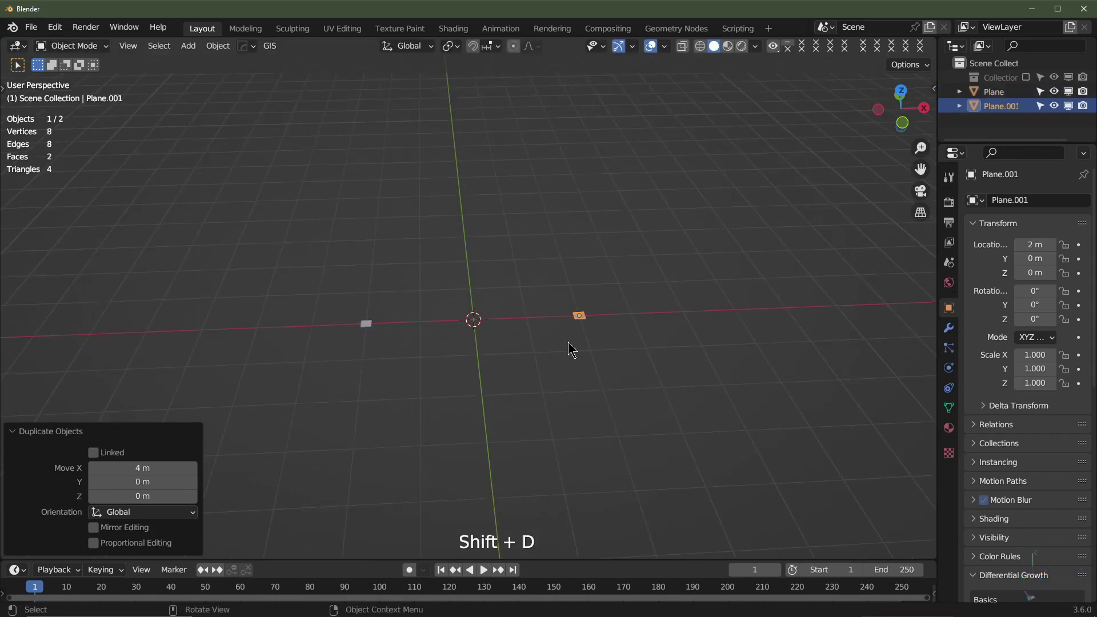
{"action": "left_click", "coordinate": [366, 324]}
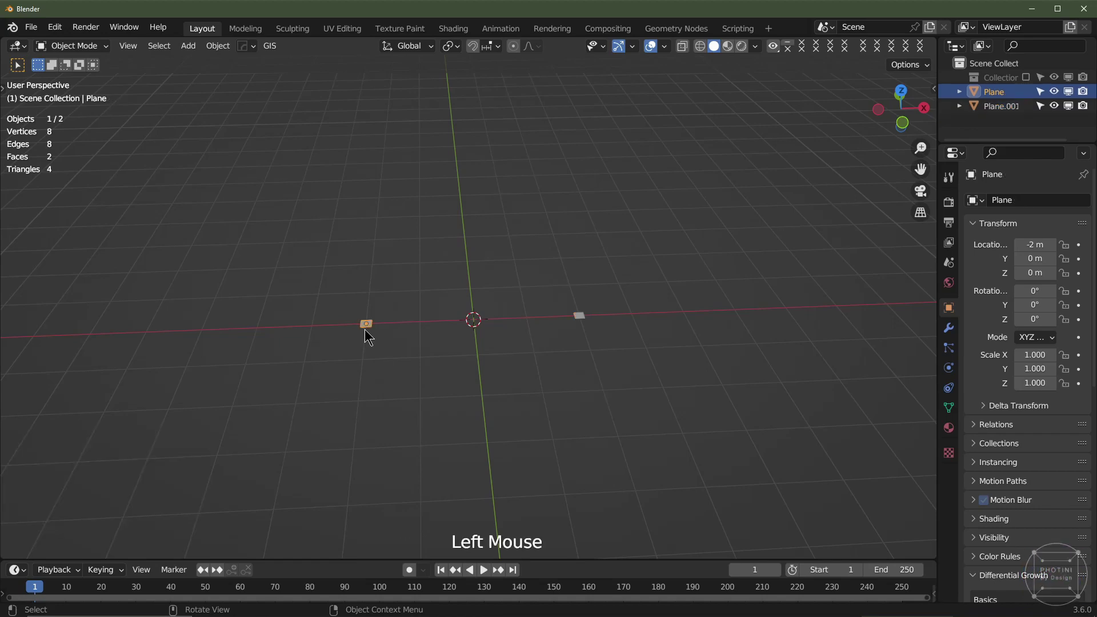
{"action": "left_click", "coordinate": [579, 315], "text": "shift"}
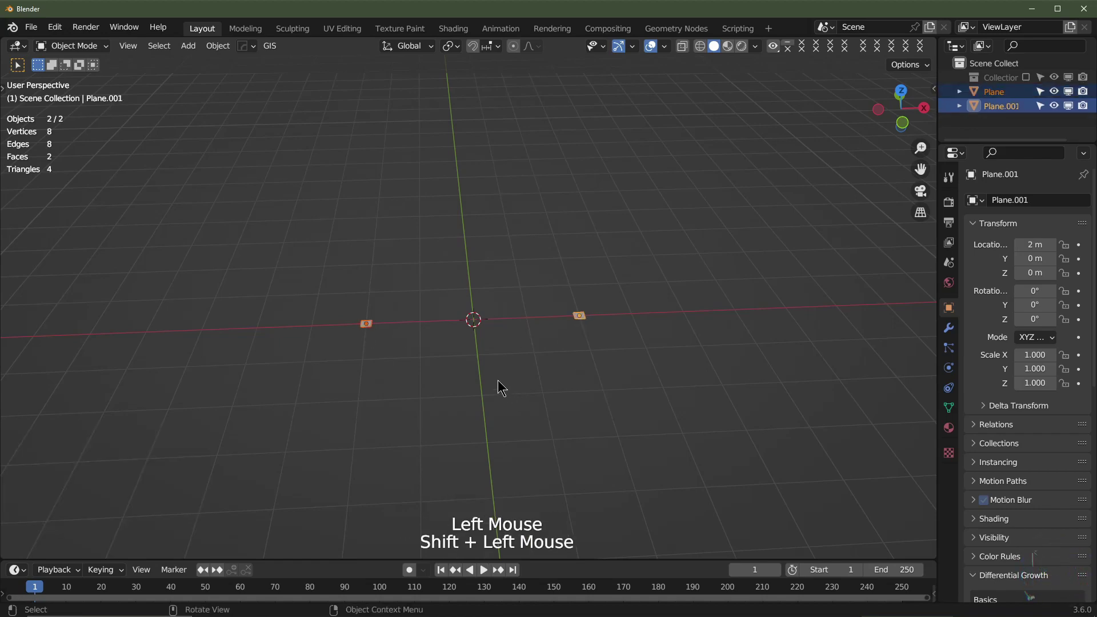
- In front view, add a Curve > Knots > Catenary spanning the two selected planes
{"action": "key", "text": "KP_1"}
{"action": "scroll", "coordinate": [454, 353], "scroll_direction": "up", "scroll_amount": 2}
{"action": "scroll", "coordinate": [451, 349], "scroll_direction": "down", "scroll_amount": 2}
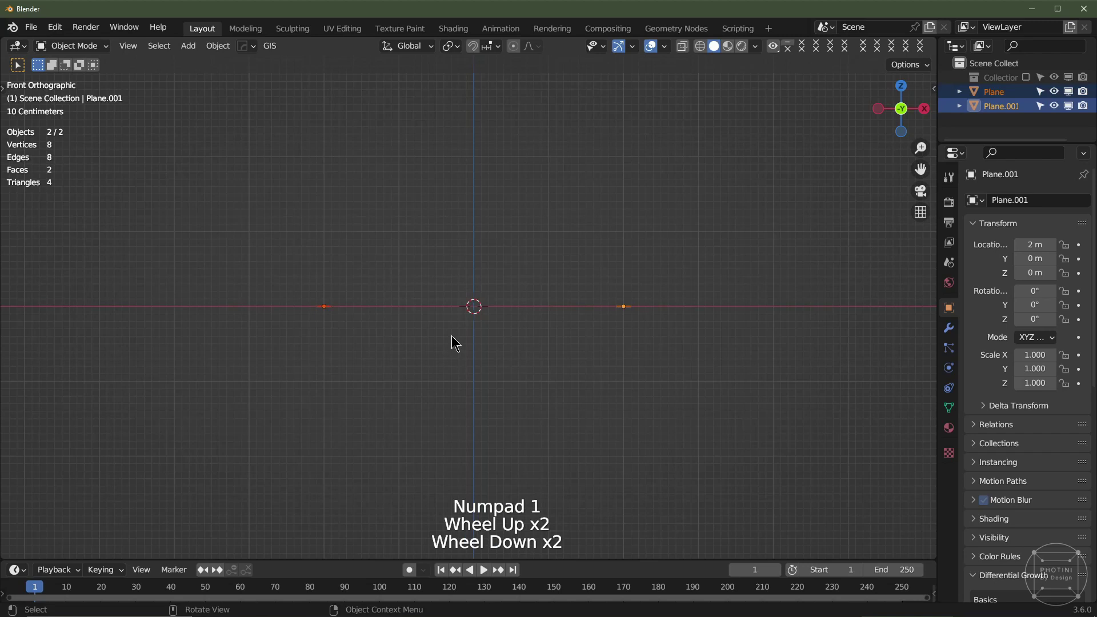
{"action": "middle_click_drag", "start_coordinate": [456, 343], "coordinate": [436, 217], "text": "shift"}
{"action": "key", "text": "shift+a"}
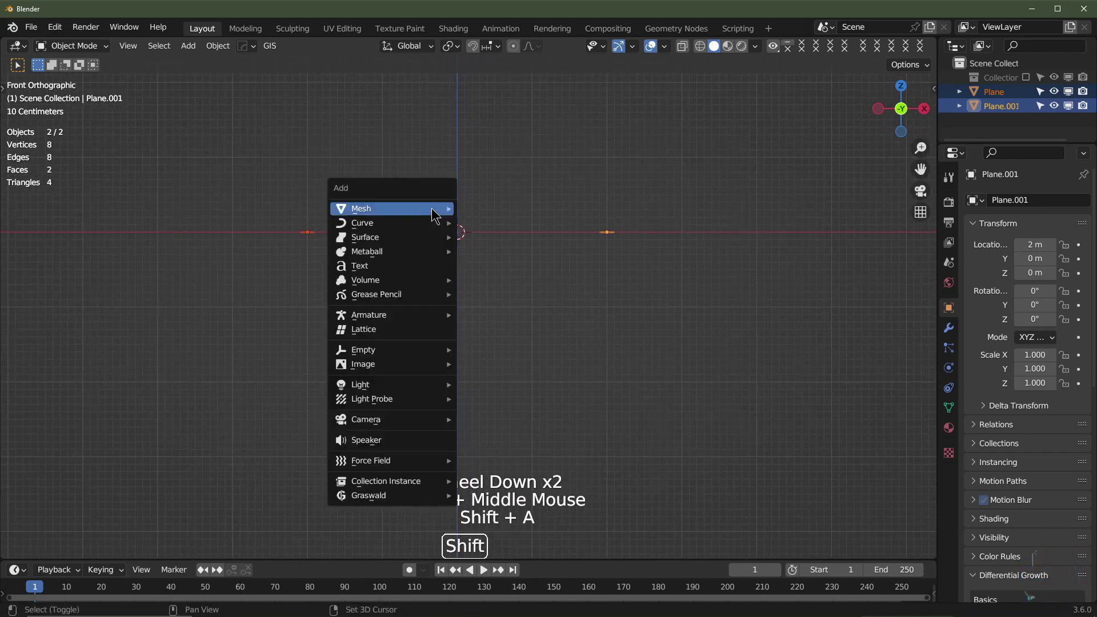
{"action": "mouse_move", "coordinate": [436, 218]}
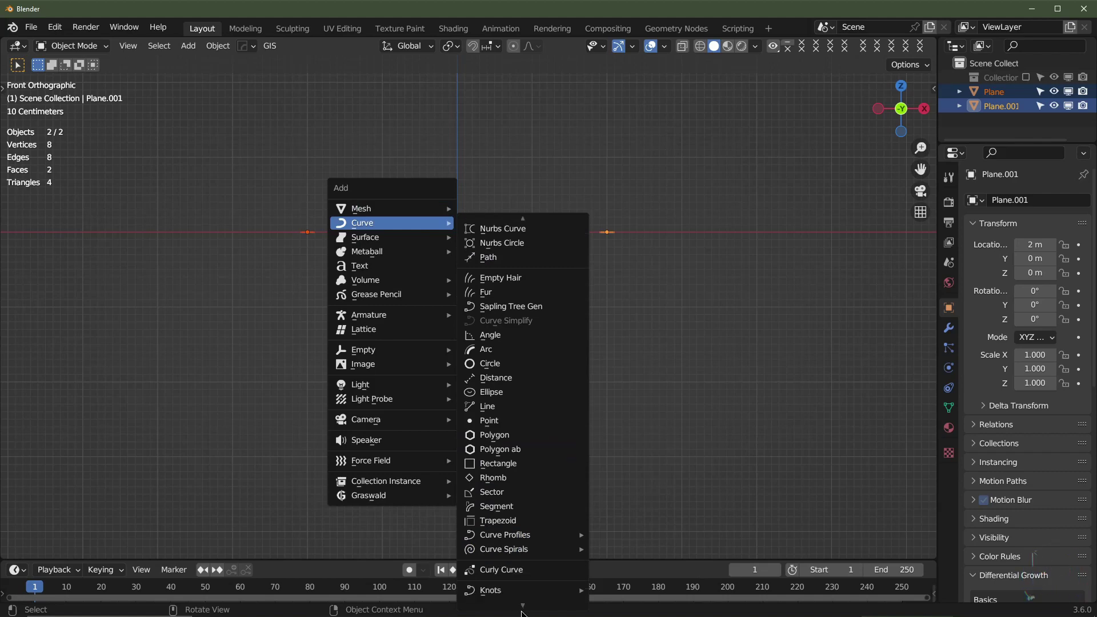
{"action": "mouse_move", "coordinate": [507, 557]}
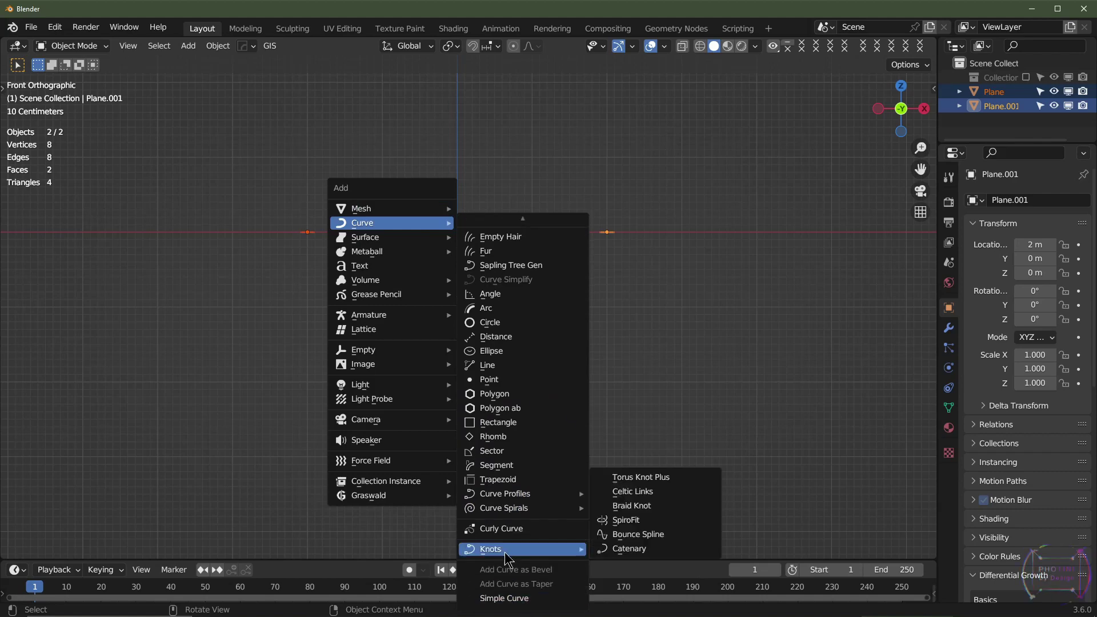
{"action": "left_click", "coordinate": [629, 549]}
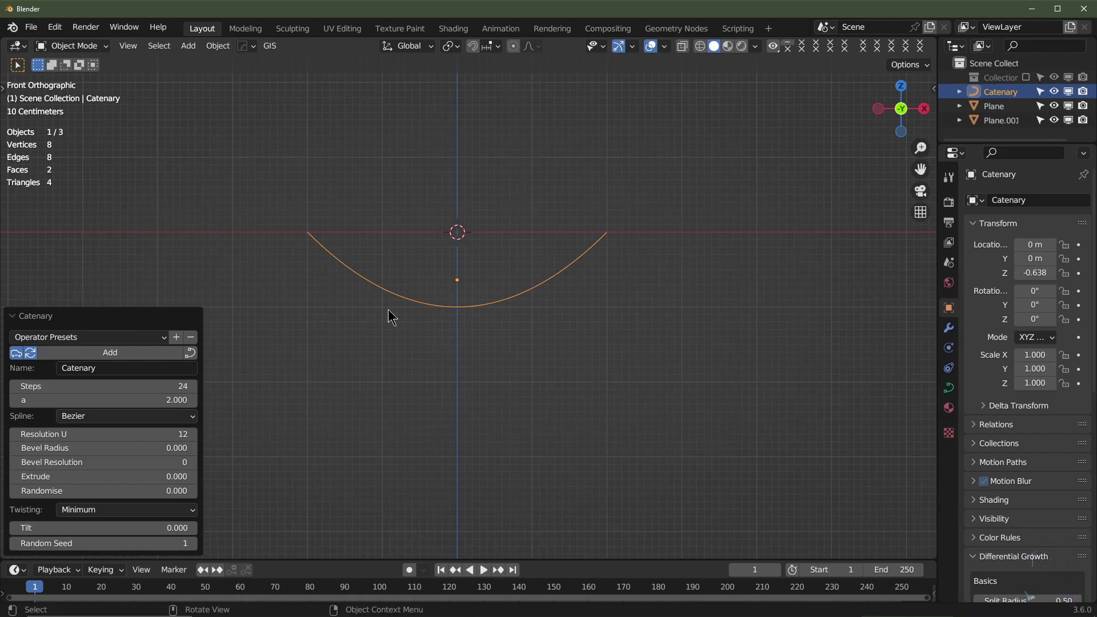
- Give the Catenary a 0.021 bevel radius and try raising its bevel resolution
{"action": "scroll", "coordinate": [492, 307], "scroll_direction": "up", "scroll_amount": 2}
{"action": "middle_click_drag", "start_coordinate": [492, 306], "coordinate": [478, 317], "text": "shift"}
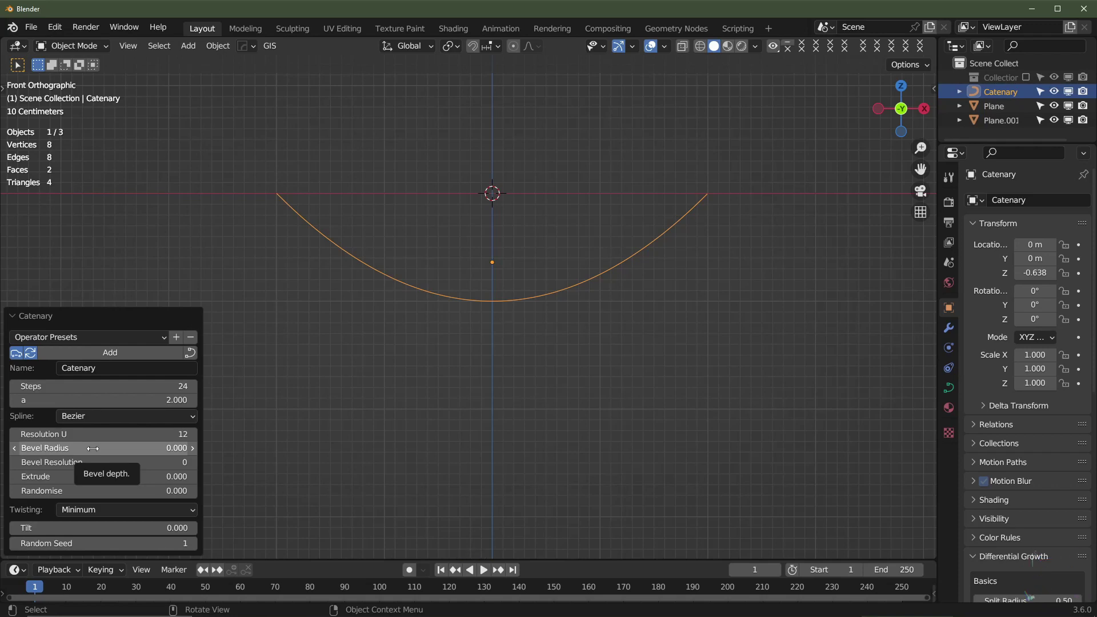
{"action": "mouse_move", "coordinate": [93, 448]}
{"action": "left_mouse_down"}
{"action": "mouse_move", "coordinate": [172, 448]}
{"action": "mouse_move", "coordinate": [97, 447]}
{"action": "left_mouse_up"}
{"action": "middle_click_drag", "start_coordinate": [341, 291], "coordinate": [517, 357]}
{"action": "scroll", "coordinate": [427, 343], "scroll_direction": "up", "scroll_amount": 2}
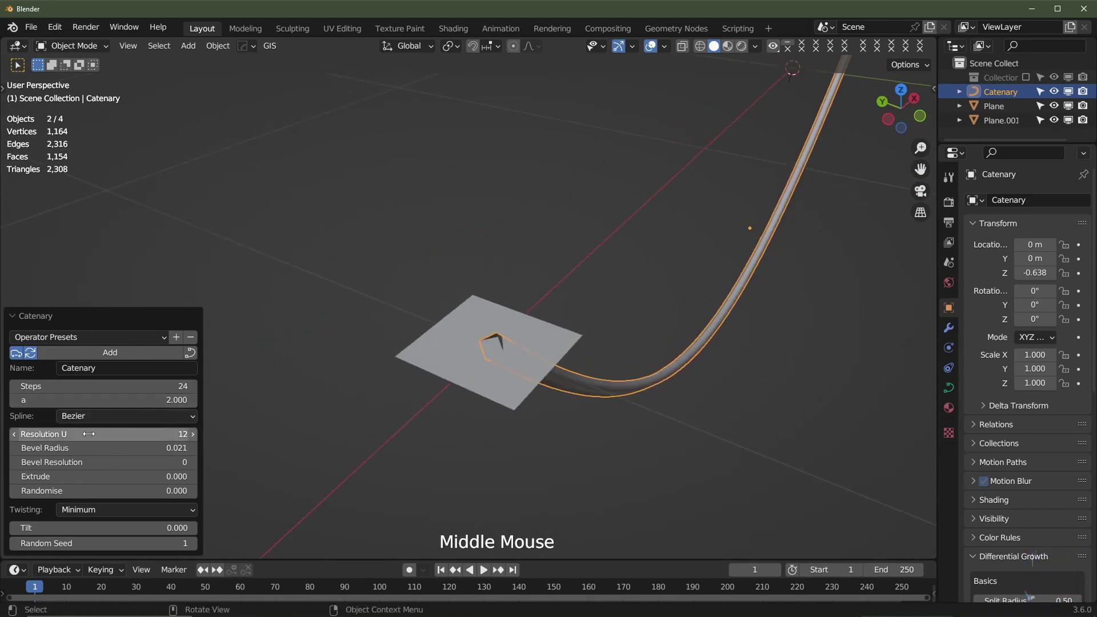
{"action": "left_click", "coordinate": [95, 461]}
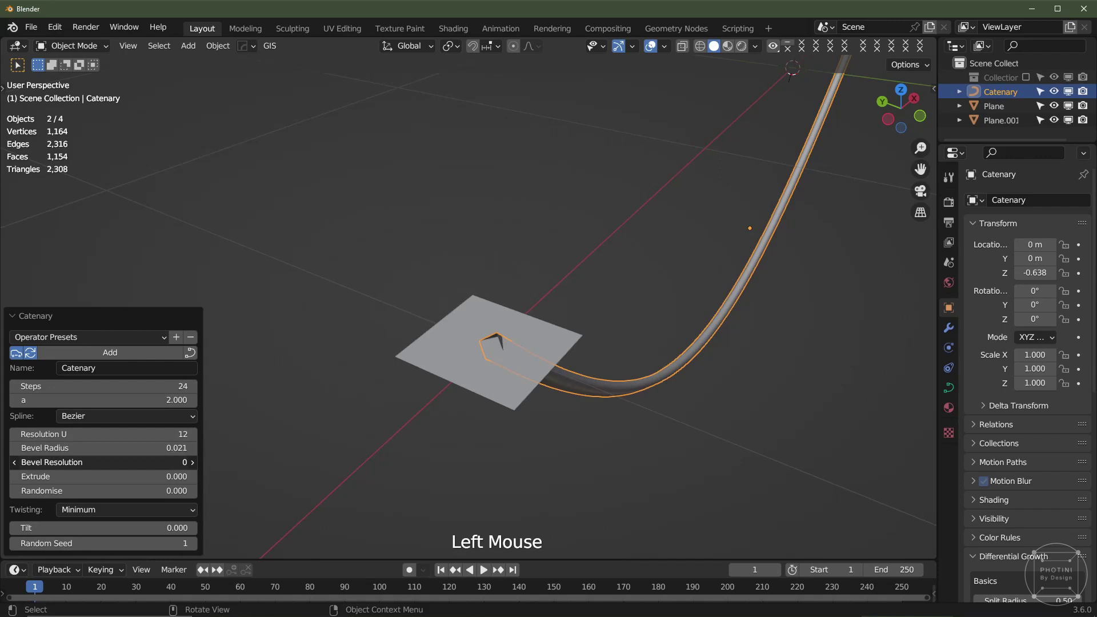
{"action": "mouse_move", "coordinate": [95, 462]}
{"action": "left_mouse_down"}
{"action": "mouse_move", "coordinate": [118, 462]}
{"action": "mouse_move", "coordinate": [95, 461]}
{"action": "left_mouse_up"}
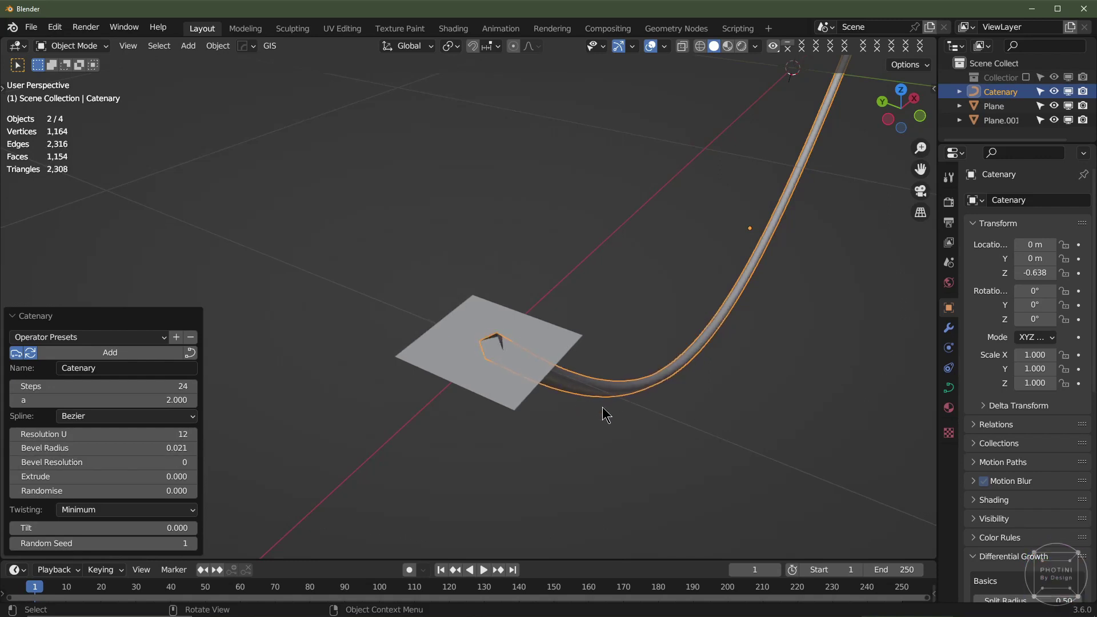
{"action": "middle_click_drag", "start_coordinate": [640, 389], "coordinate": [954, 387]}
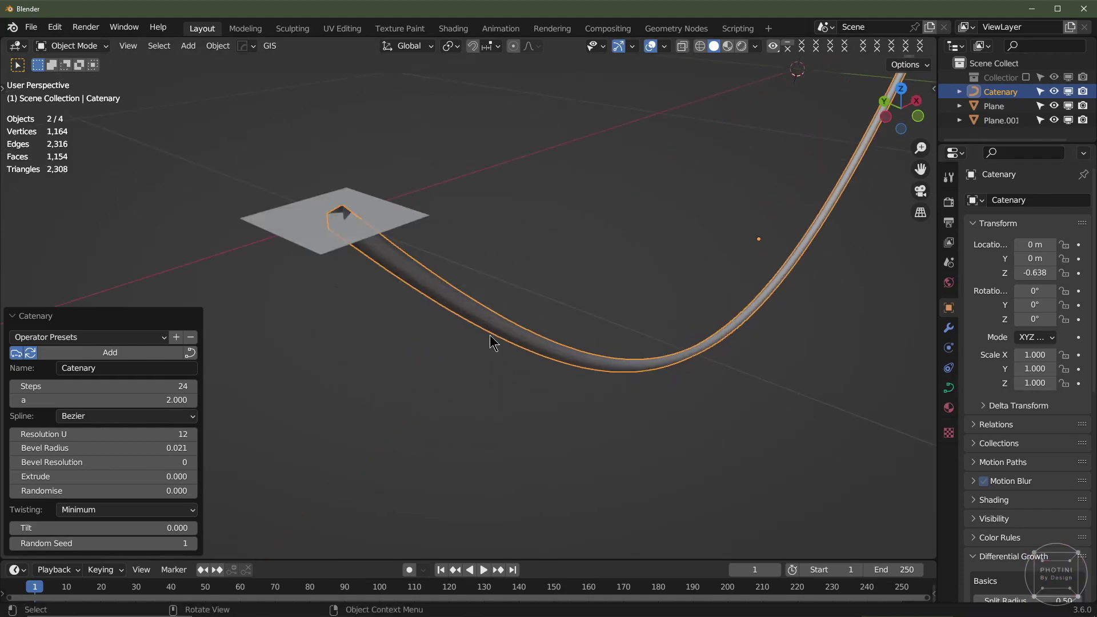
- Experiment with the catenary: larger a value, Randomise 2.250, 2 steps, no thickness
{"action": "key", "text": "KP_1"}
{"action": "scroll", "coordinate": [543, 320], "scroll_direction": "down", "scroll_amount": 2}
{"action": "middle_click_drag", "start_coordinate": [544, 320], "coordinate": [526, 345], "text": "shift"}
{"action": "left_click_drag", "start_coordinate": [154, 400], "coordinate": [195, 400], "text": "shift"}
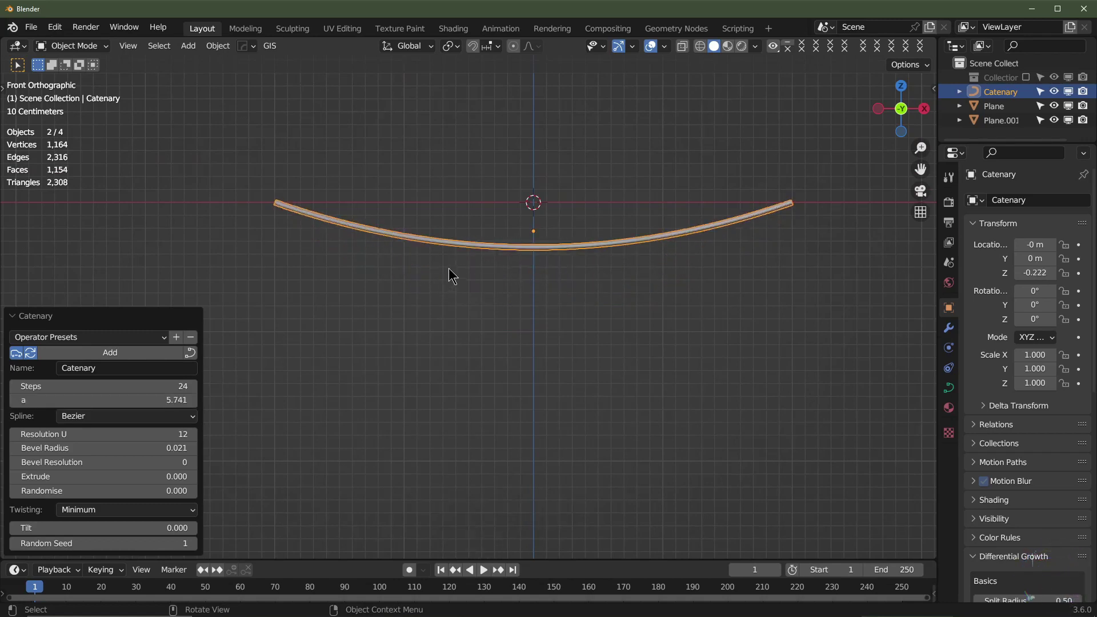
{"action": "middle_click_drag", "start_coordinate": [453, 251], "coordinate": [542, 269]}
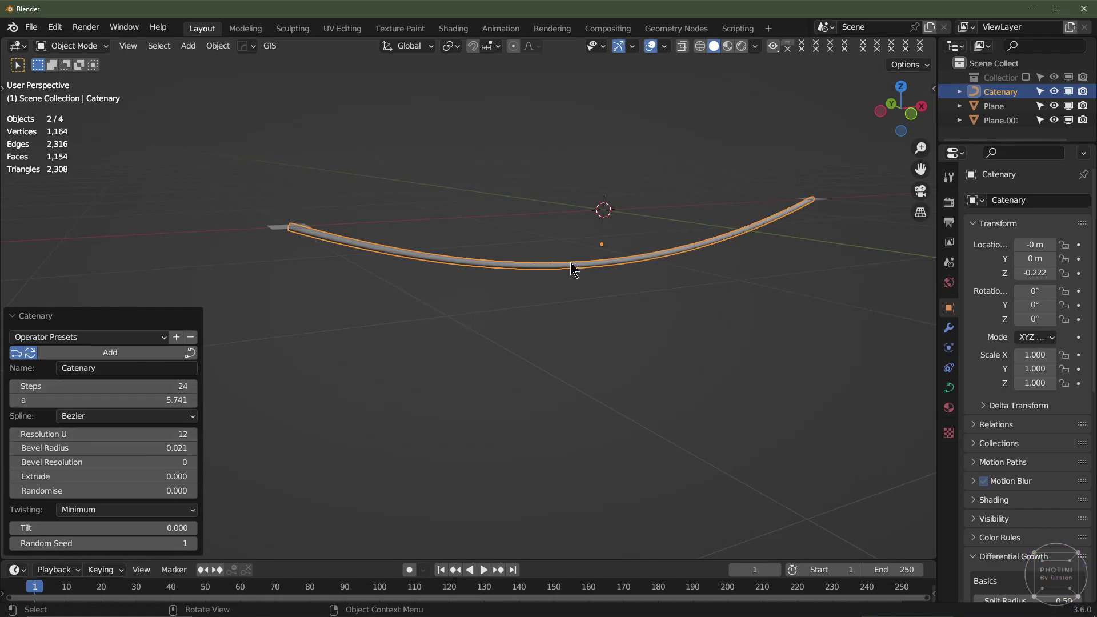
{"action": "key", "text": "KP_1"}
{"action": "scroll", "coordinate": [507, 298], "scroll_direction": "up", "scroll_amount": 1}
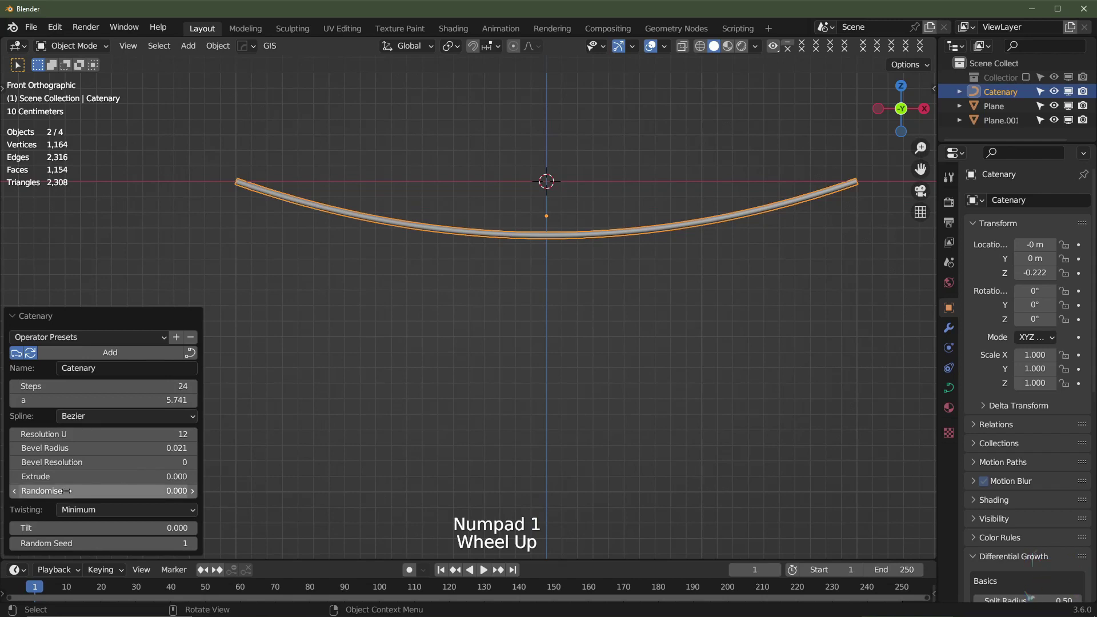
{"action": "left_click_drag", "start_coordinate": [67, 491], "coordinate": [138, 491]}
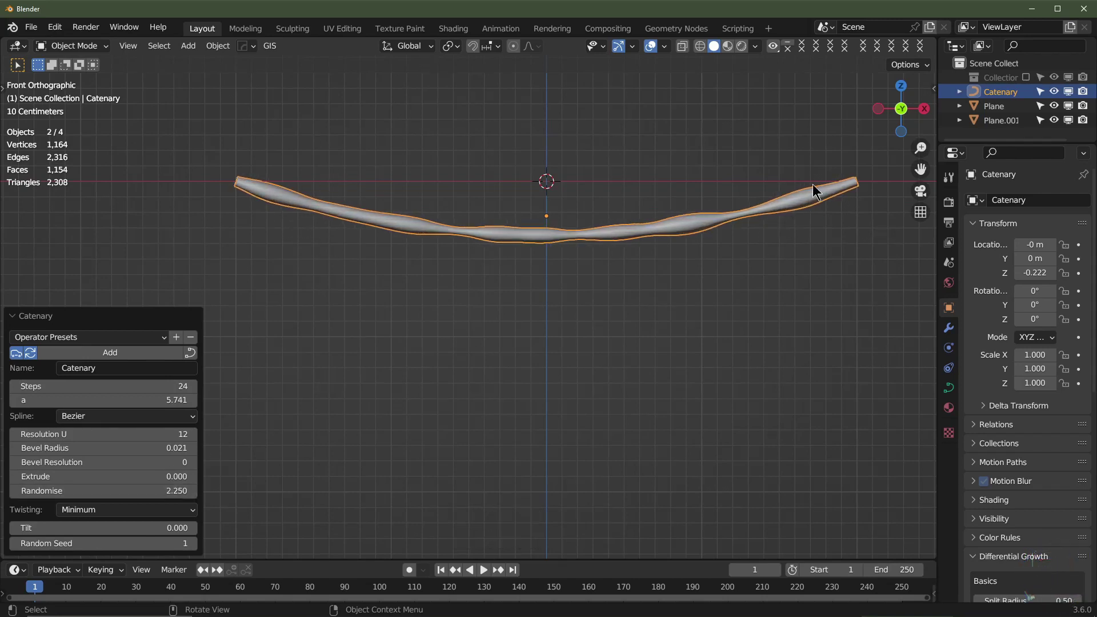
{"action": "left_click_drag", "start_coordinate": [112, 390], "coordinate": [68, 390]}
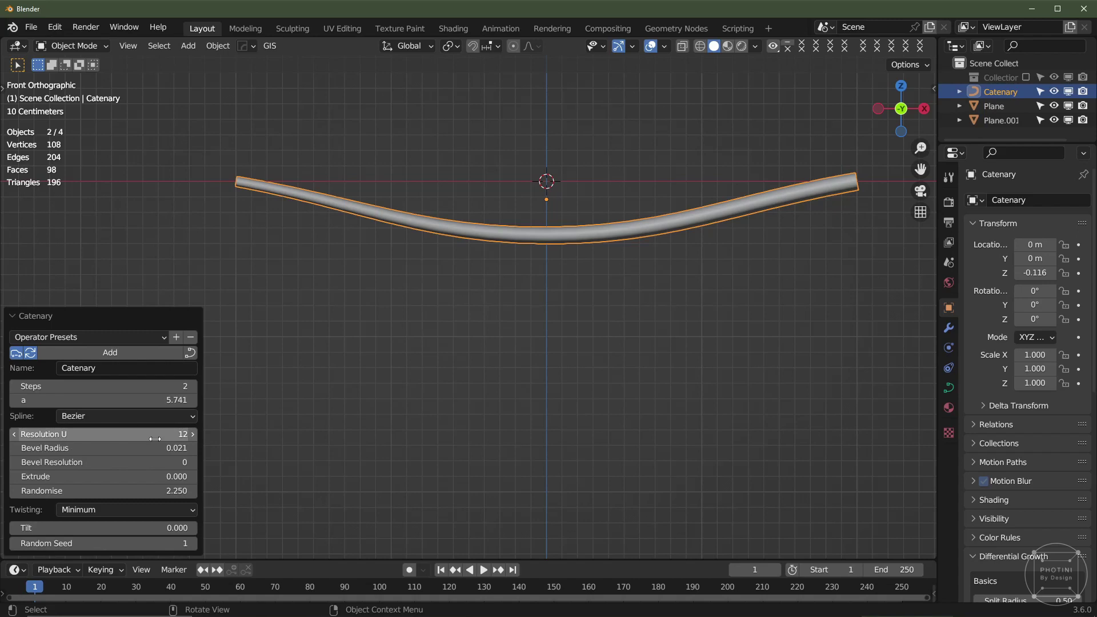
{"action": "left_click_drag", "start_coordinate": [151, 448], "coordinate": [151, 450]}
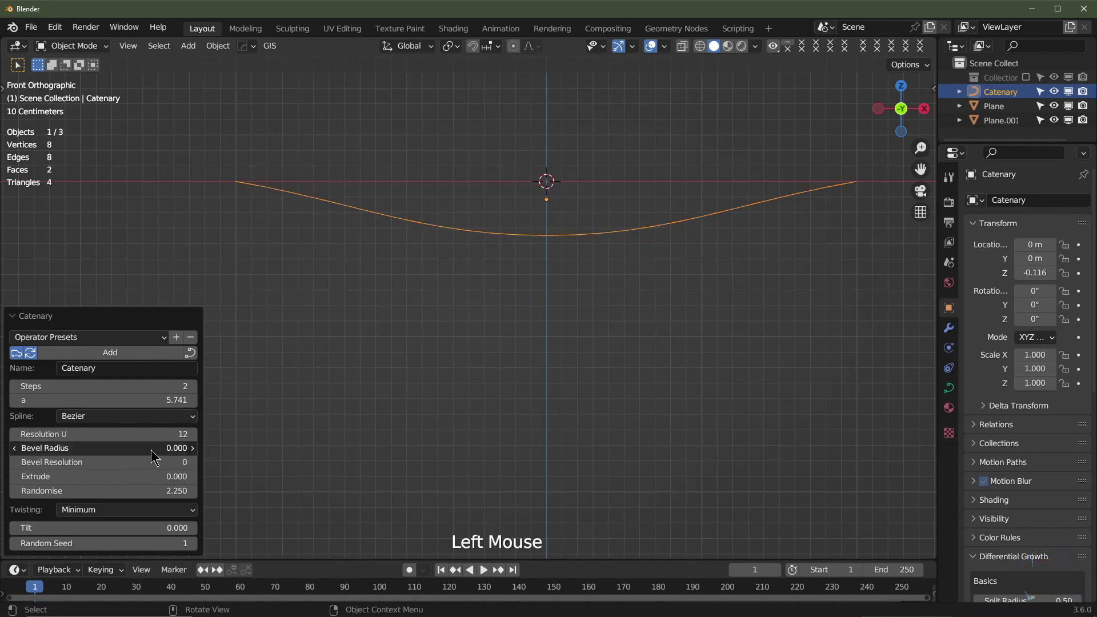
- Inspect the curve's control points, then delete the Catenary and select the left plane
{"action": "key", "text": "Tab"}
{"action": "left_click", "coordinate": [551, 242]}
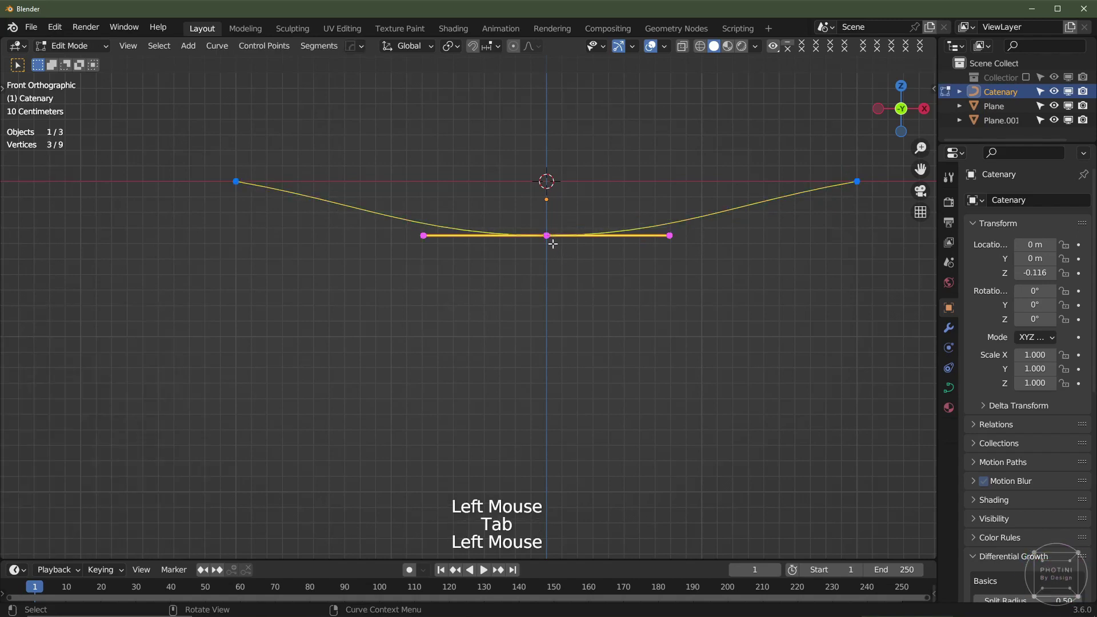
{"action": "left_click", "coordinate": [236, 181]}
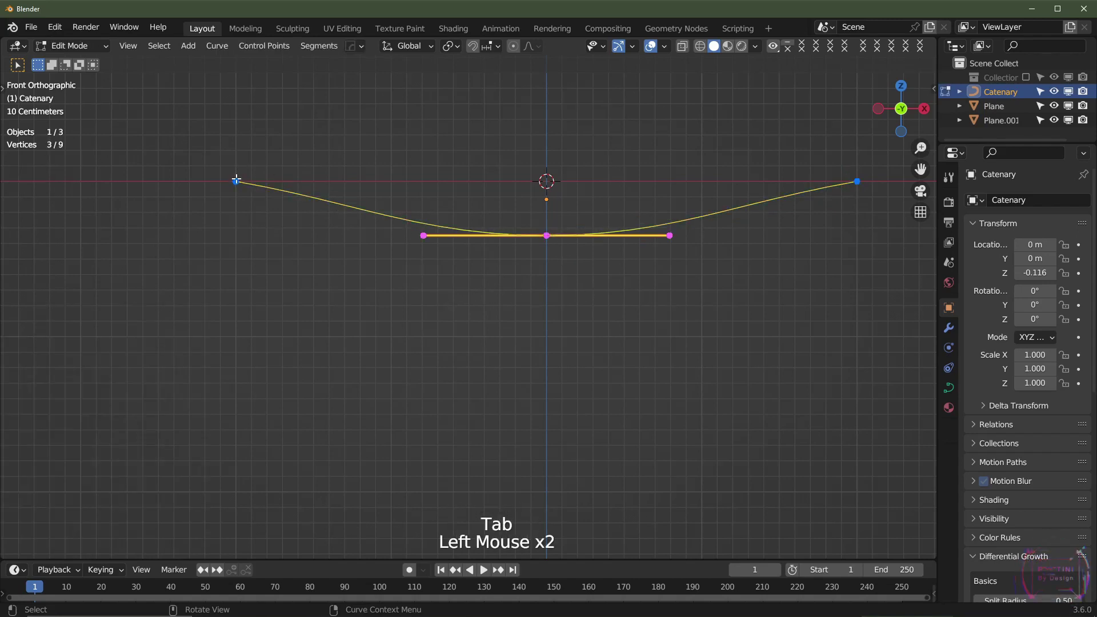
{"action": "left_click", "coordinate": [873, 179]}
{"action": "left_click", "coordinate": [543, 236]}
{"action": "middle_click_drag", "start_coordinate": [570, 276], "coordinate": [573, 323]}
{"action": "key", "text": "Tab"}
{"action": "key", "text": "Delete"}
{"action": "left_click", "coordinate": [151, 216]}
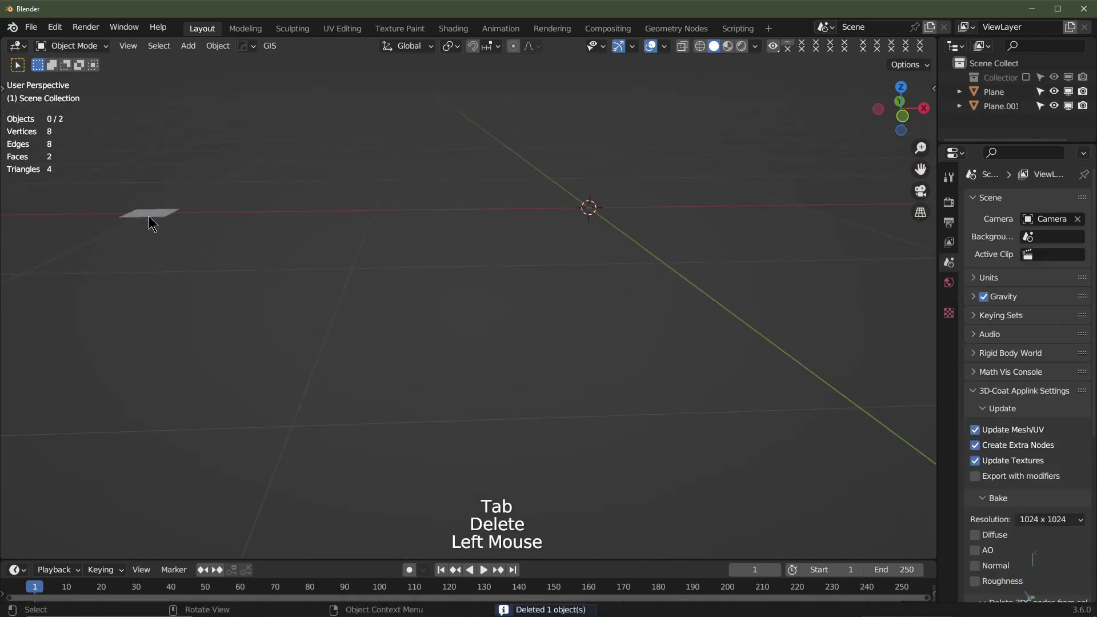
{"action": "scroll", "coordinate": [434, 308], "scroll_direction": "down", "scroll_amount": 2}
{"action": "left_click", "coordinate": [687, 265], "text": "shift"}
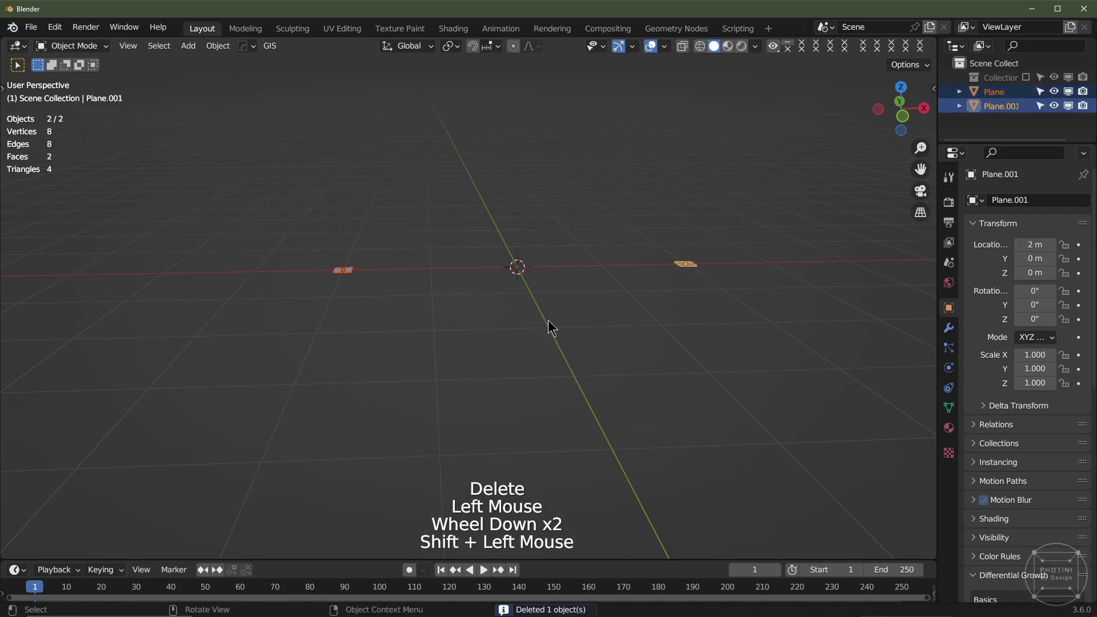
{"action": "key", "text": "KP_1"}
{"action": "scroll", "coordinate": [459, 346], "scroll_direction": "up", "scroll_amount": 1}
{"action": "scroll", "coordinate": [460, 346], "scroll_direction": "up", "scroll_amount": 1}
{"action": "middle_click_drag", "start_coordinate": [460, 346], "coordinate": [451, 318], "text": "shift"}
{"action": "key", "text": "shift+a"}
{"action": "mouse_move", "coordinate": [451, 318]}
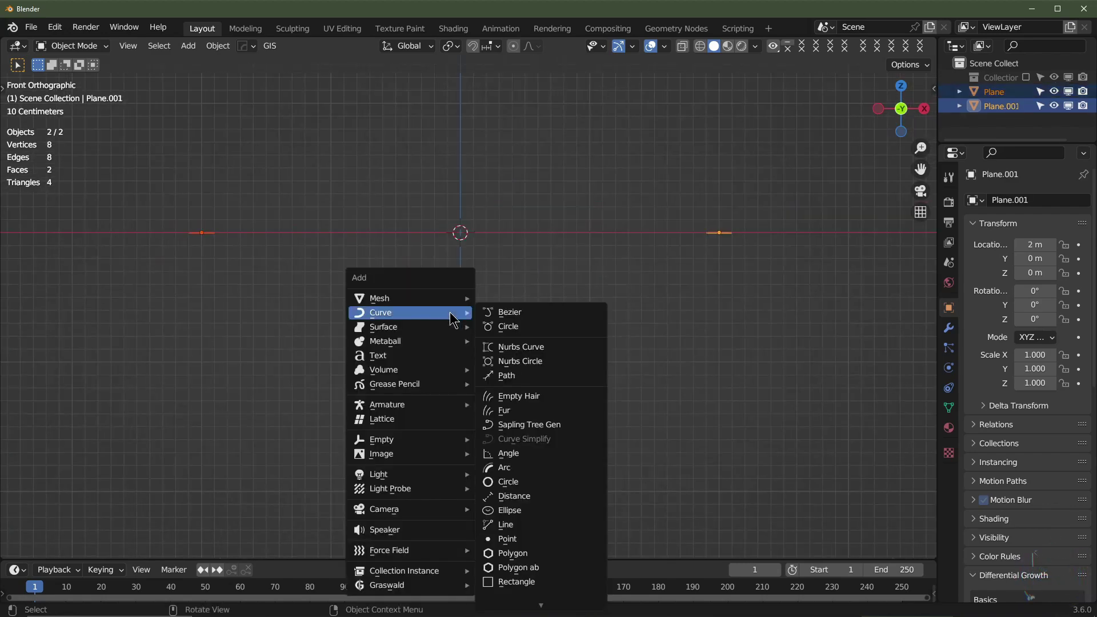
{"action": "mouse_move", "coordinate": [540, 608]}
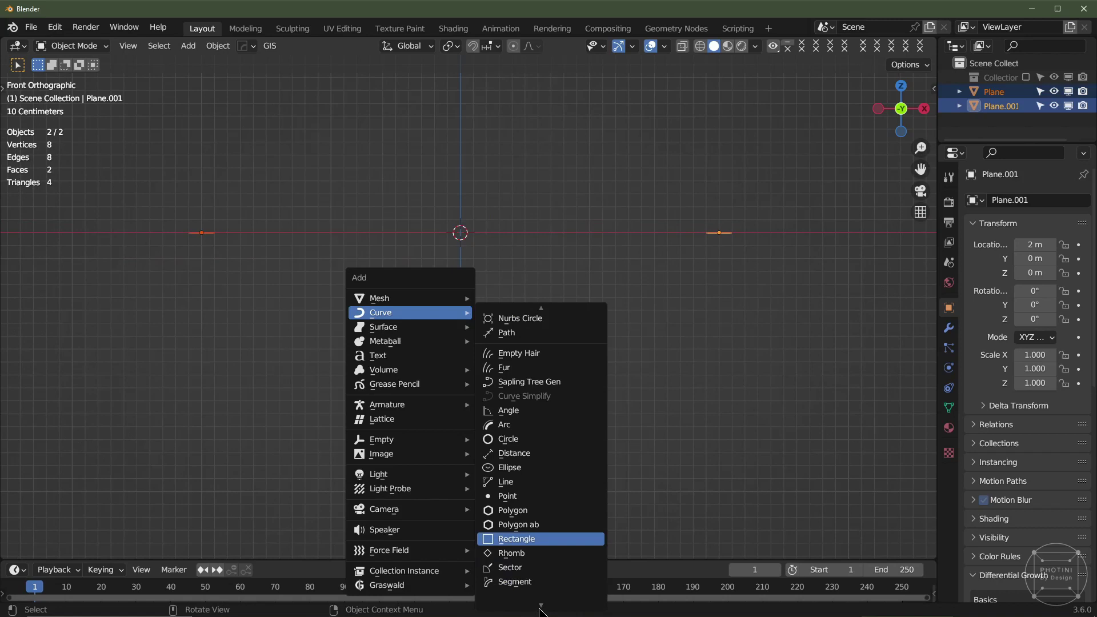
{"action": "mouse_move", "coordinate": [579, 549]}
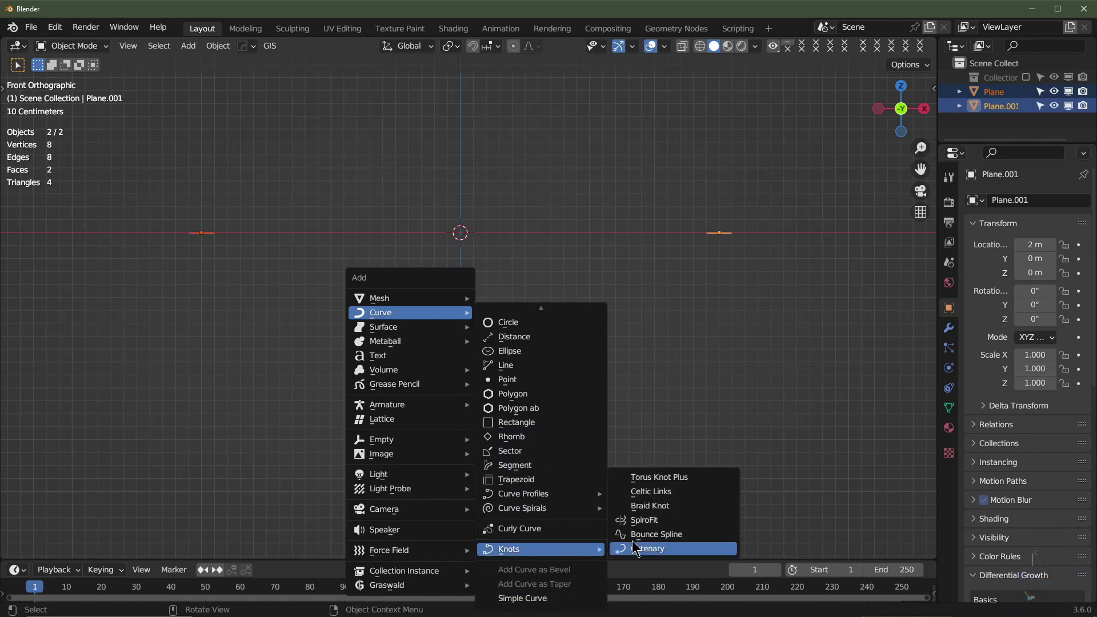
{"action": "left_click", "coordinate": [646, 549]}
{"action": "left_click", "coordinate": [113, 388]}
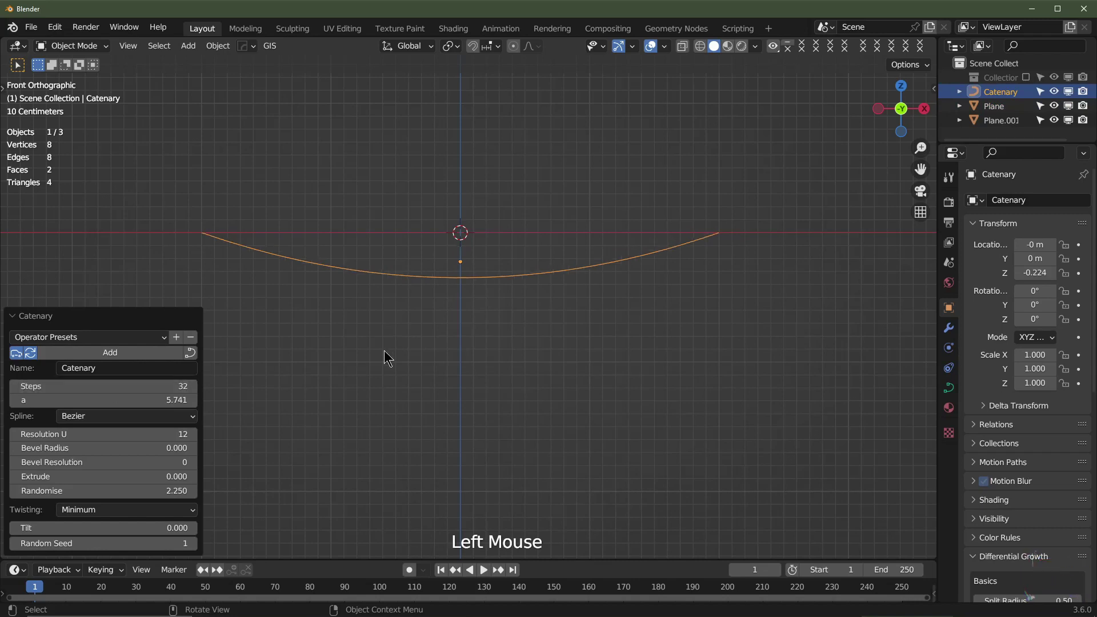
{"action": "key", "text": "Tab"}
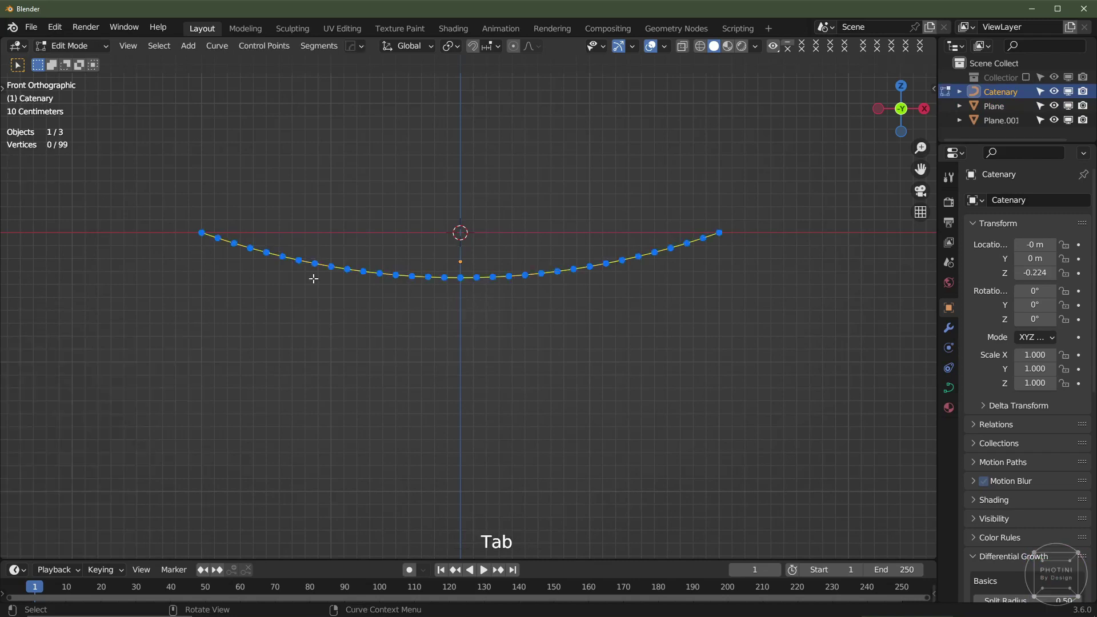
{"action": "left_click", "coordinate": [198, 224]}
{"action": "left_click", "coordinate": [222, 239]}
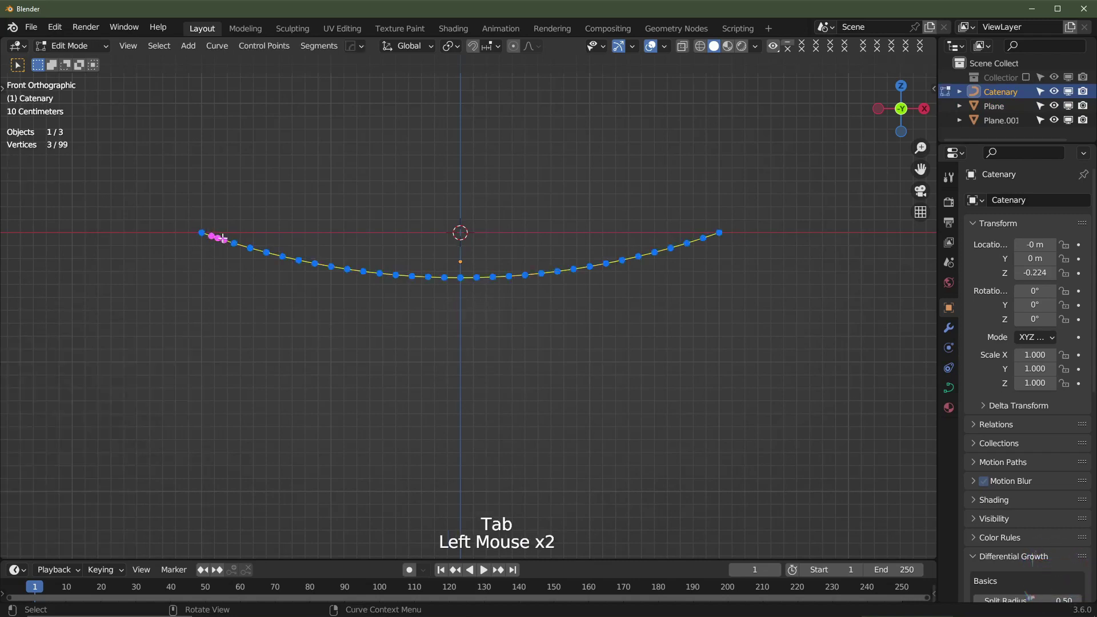
{"action": "left_click", "coordinate": [235, 242]}
{"action": "key", "text": "Tab"}
{"action": "key", "text": "Delete"}
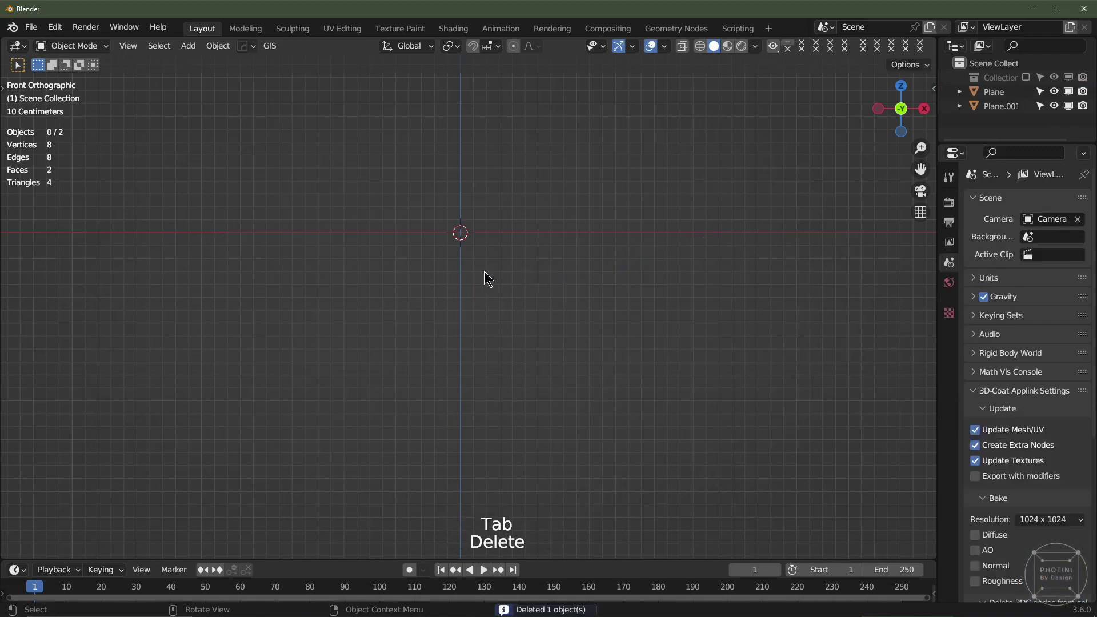
{"action": "middle_click_drag", "start_coordinate": [485, 273], "coordinate": [484, 341]}
- Select both planes and add a new Catenary curve between them from front view
{"action": "left_click", "coordinate": [127, 314]}
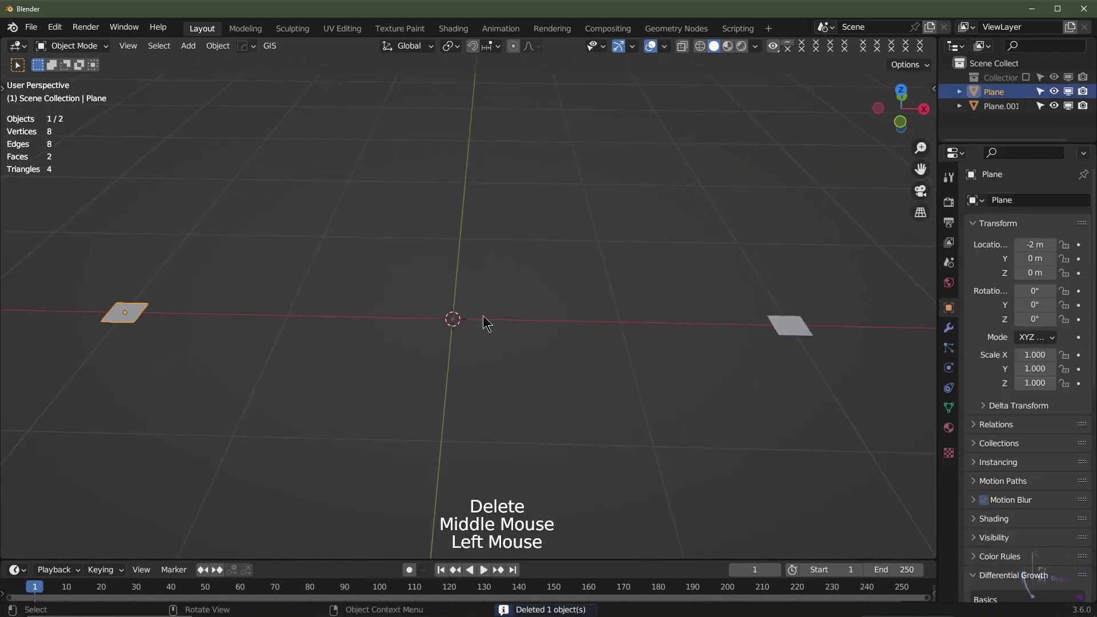
{"action": "left_click", "coordinate": [794, 327], "text": "shift"}
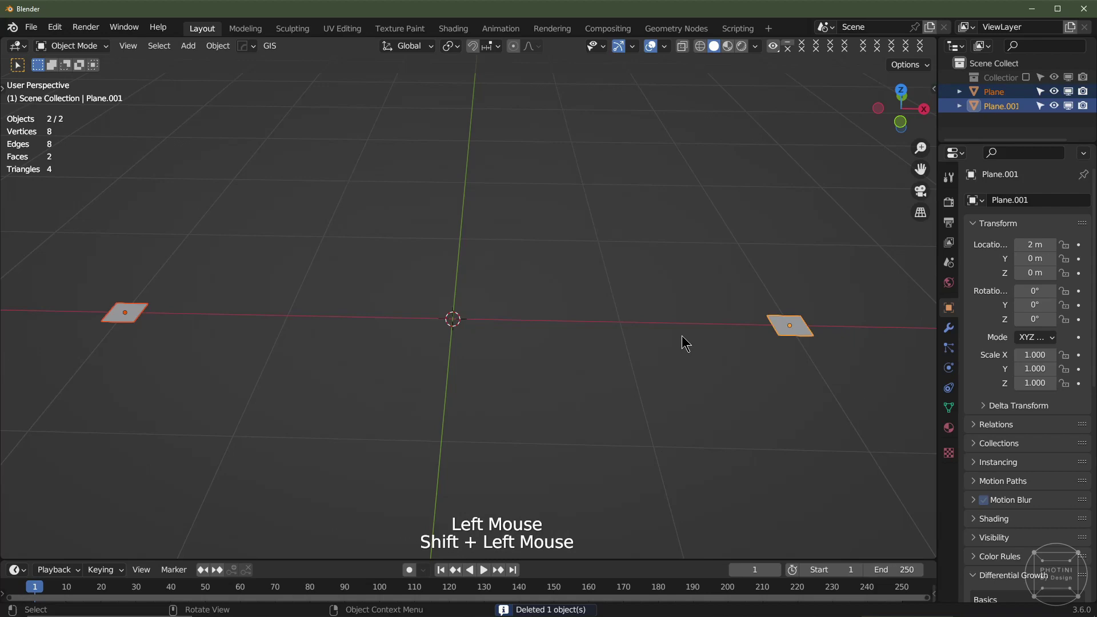
{"action": "key", "text": "KP_1"}
{"action": "key", "text": "shift+a"}
{"action": "mouse_move", "coordinate": [457, 275]}
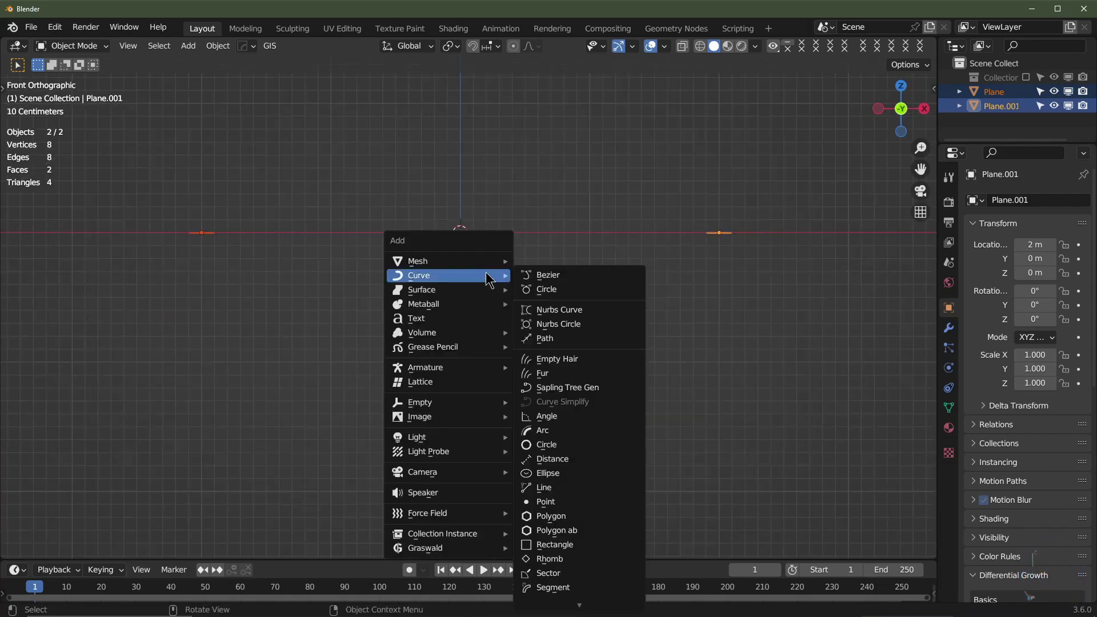
{"action": "scroll", "coordinate": [594, 514], "scroll_direction": "down", "scroll_amount": 5}
{"action": "mouse_move", "coordinate": [572, 547]}
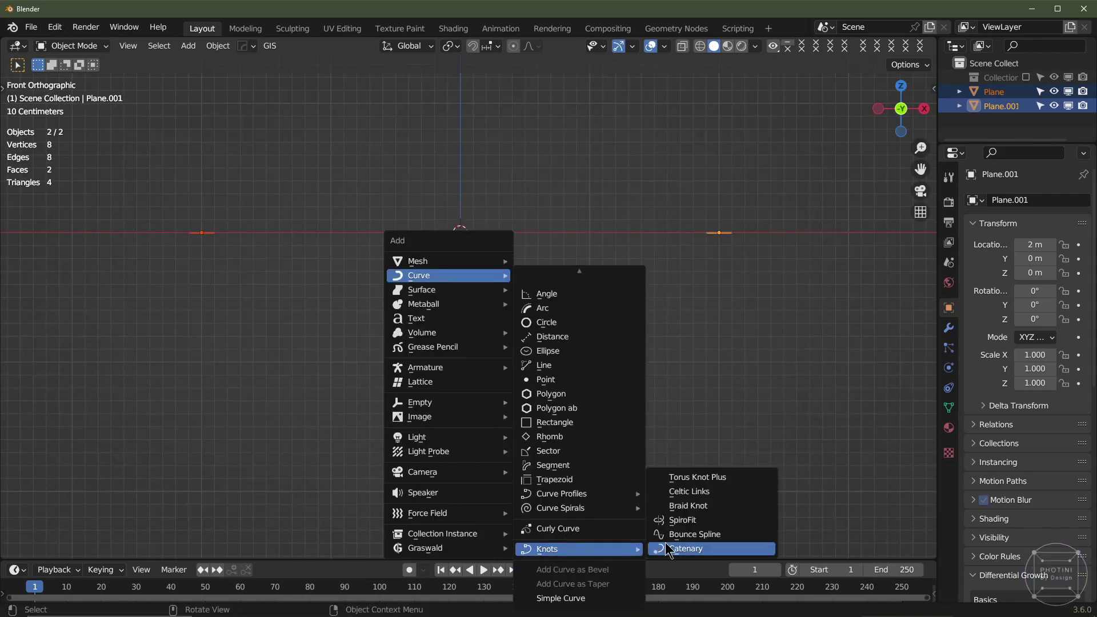
{"action": "left_click", "coordinate": [685, 547]}
- Set the catenary's bevel radius to 0.024 and Randomise to 0 for a smooth tube
{"action": "left_click_drag", "start_coordinate": [103, 448], "coordinate": [125, 448], "text": "shift"}
{"action": "mouse_move", "coordinate": [152, 492]}
{"action": "left_mouse_down"}
{"action": "mouse_move", "coordinate": [114, 492]}
{"action": "mouse_move", "coordinate": [152, 492]}
{"action": "left_mouse_up"}
{"action": "middle_click_drag", "start_coordinate": [297, 372], "coordinate": [354, 344]}
{"action": "scroll", "coordinate": [354, 345], "scroll_direction": "up", "scroll_amount": 2}
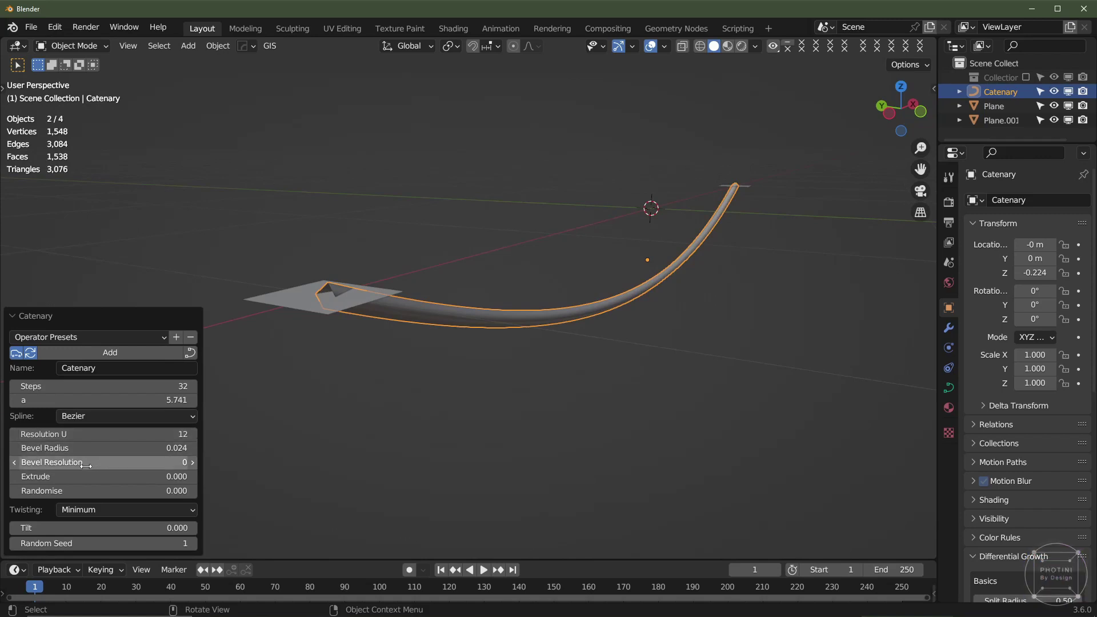
{"action": "left_click_drag", "start_coordinate": [86, 465], "coordinate": [114, 476], "text": "shift"}
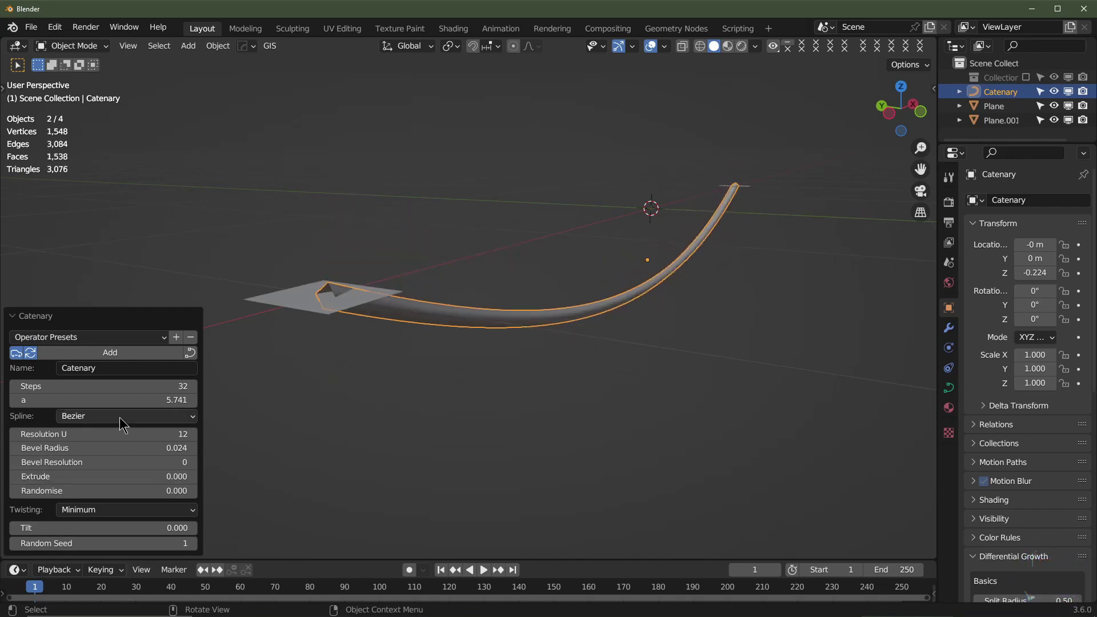
- Try the Poly spline type, then switch the catenary back to Bezier
{"action": "left_click", "coordinate": [119, 417]}
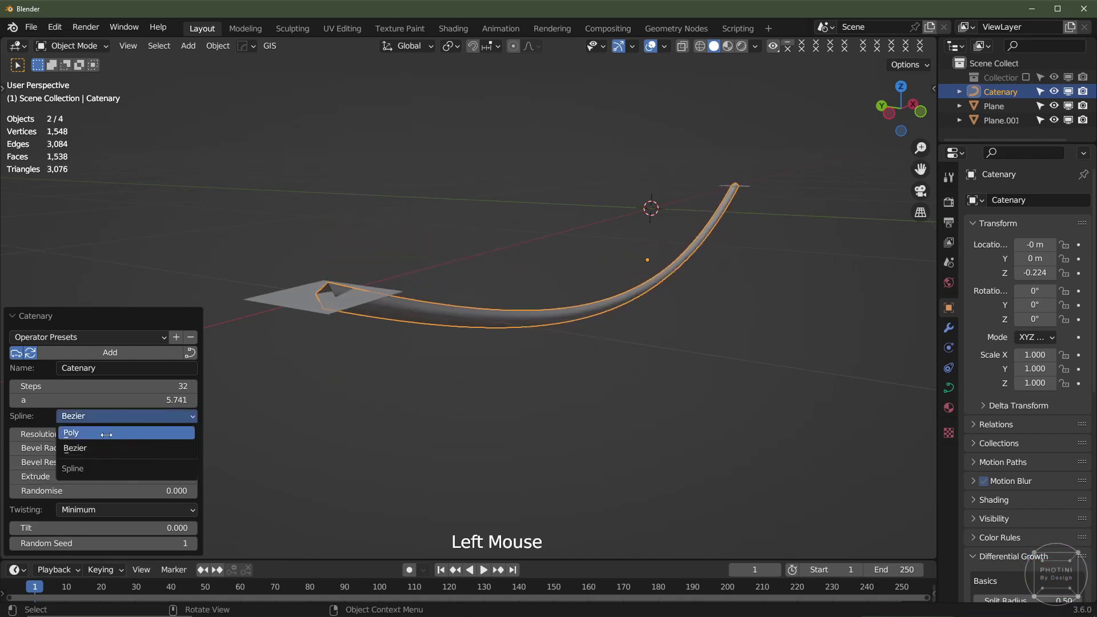
{"action": "left_click", "coordinate": [107, 434]}
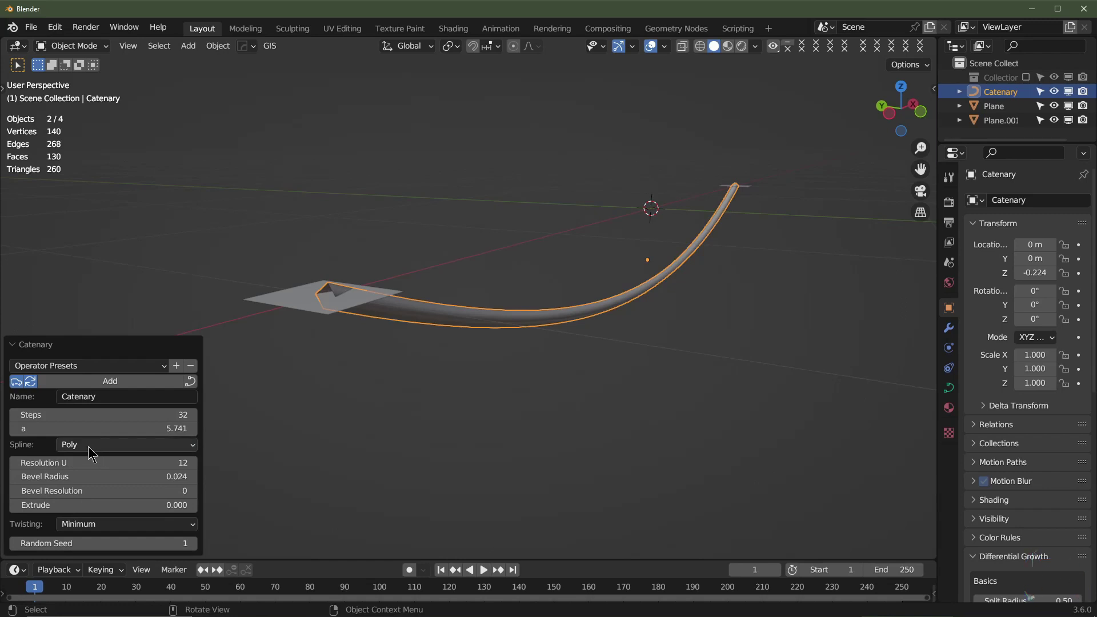
{"action": "left_click", "coordinate": [88, 447]}
{"action": "left_click", "coordinate": [95, 475]}
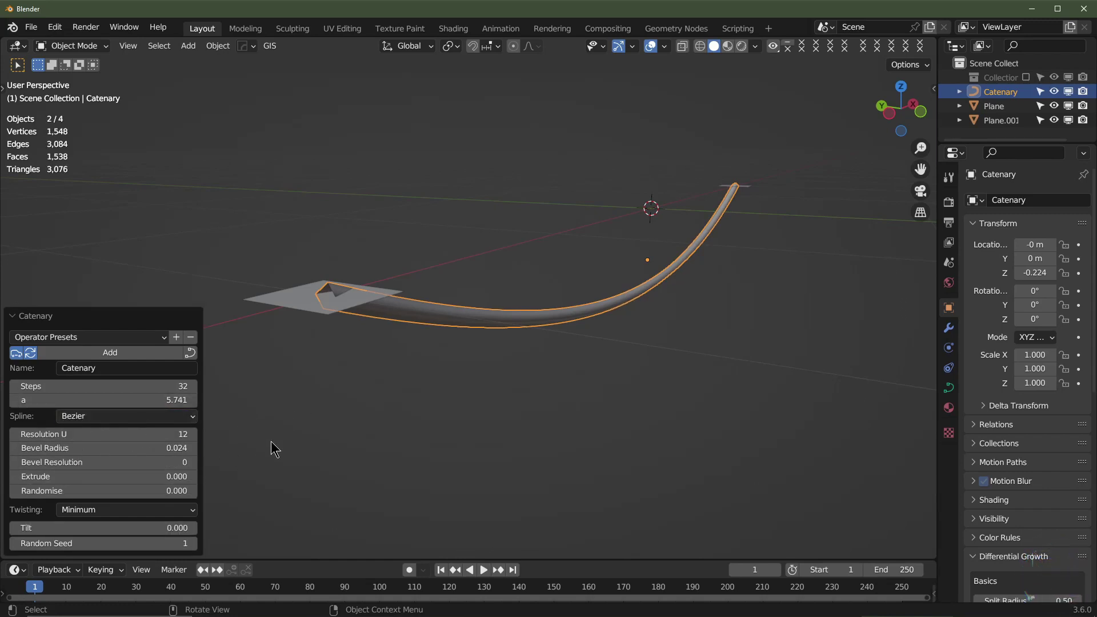
- Set the catenary tube's Twisting mode to Tangent
{"action": "scroll", "coordinate": [477, 343], "scroll_direction": "up", "scroll_amount": 2}
{"action": "scroll", "coordinate": [477, 342], "scroll_direction": "down", "scroll_amount": 1}
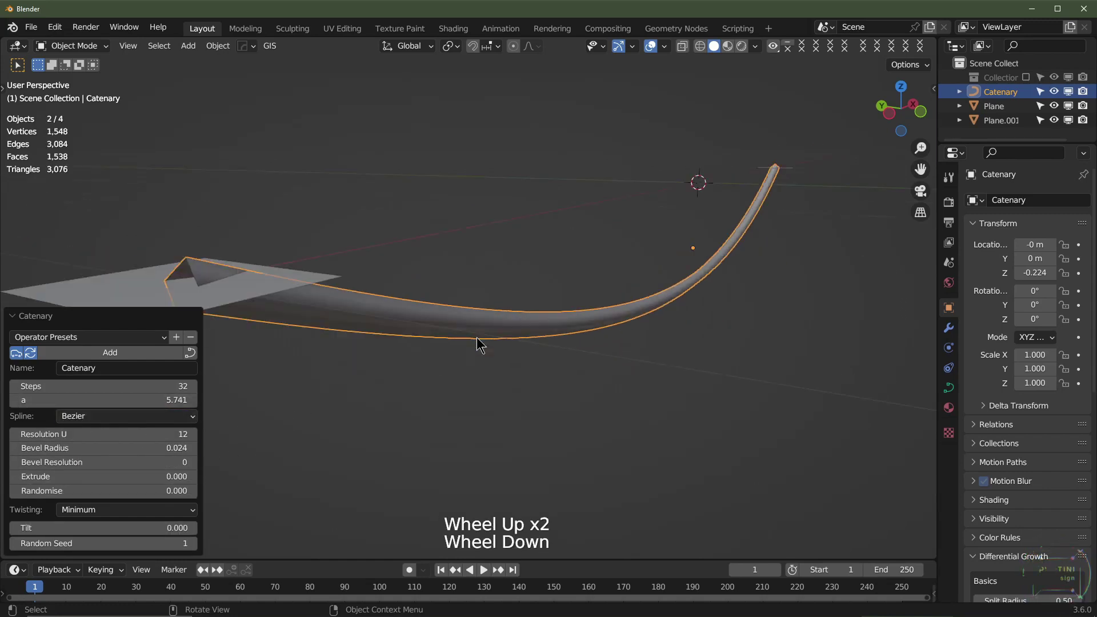
{"action": "left_click", "coordinate": [87, 508]}
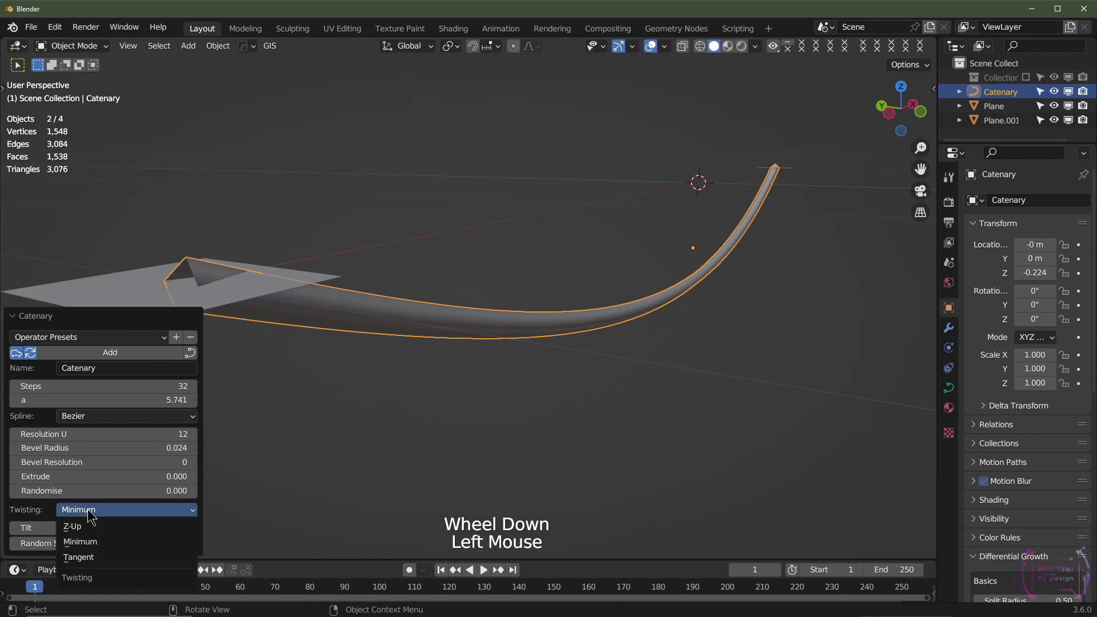
{"action": "left_click", "coordinate": [90, 557]}
{"action": "middle_click_drag", "start_coordinate": [506, 372], "coordinate": [473, 372]}
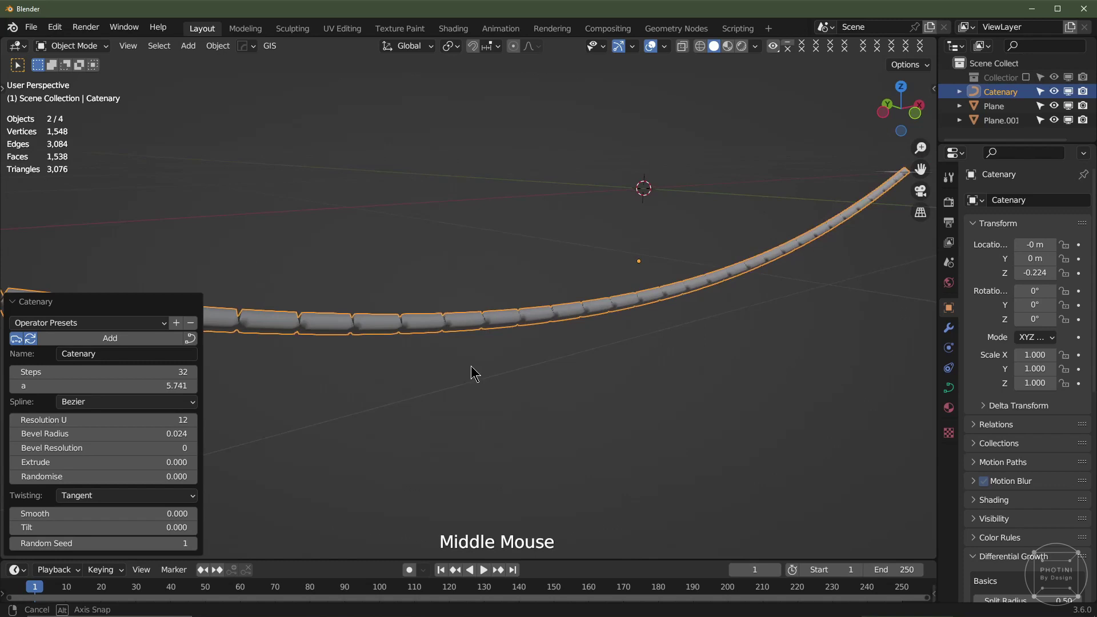
{"action": "scroll", "coordinate": [460, 368], "scroll_direction": "up", "scroll_amount": 2}
{"action": "scroll", "coordinate": [456, 369], "scroll_direction": "down", "scroll_amount": 2}
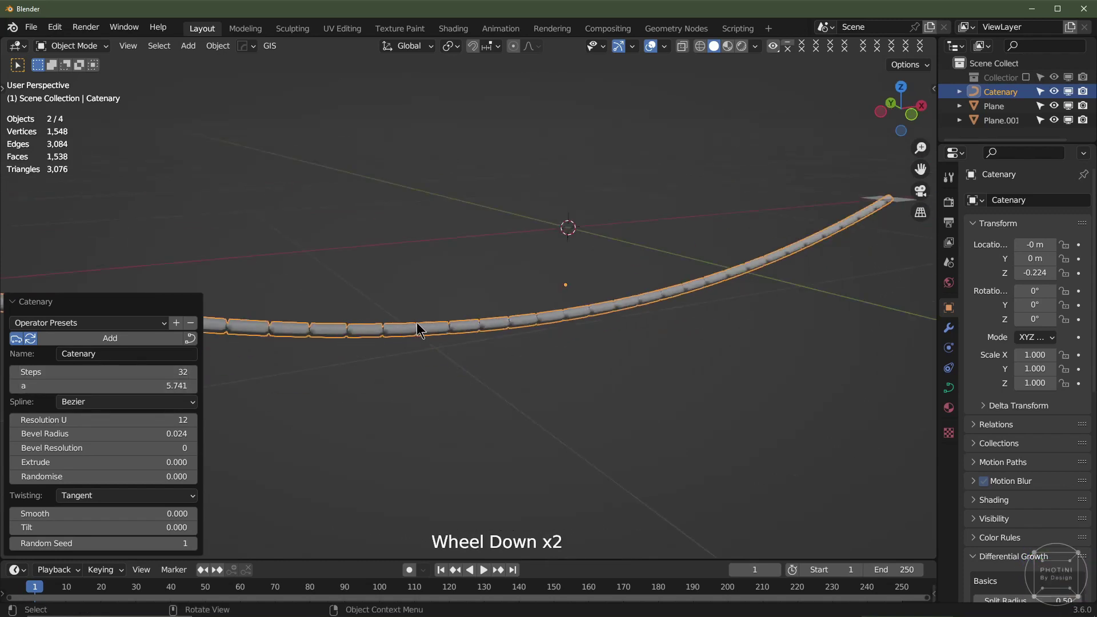
{"action": "scroll", "coordinate": [422, 377], "scroll_direction": "up", "scroll_amount": 2}
{"action": "middle_click_drag", "start_coordinate": [423, 377], "coordinate": [412, 384]}
- Raise the tube's Smooth value to about 4.836 and collapse the operator panel
{"action": "left_click", "coordinate": [114, 514], "text": "shift"}
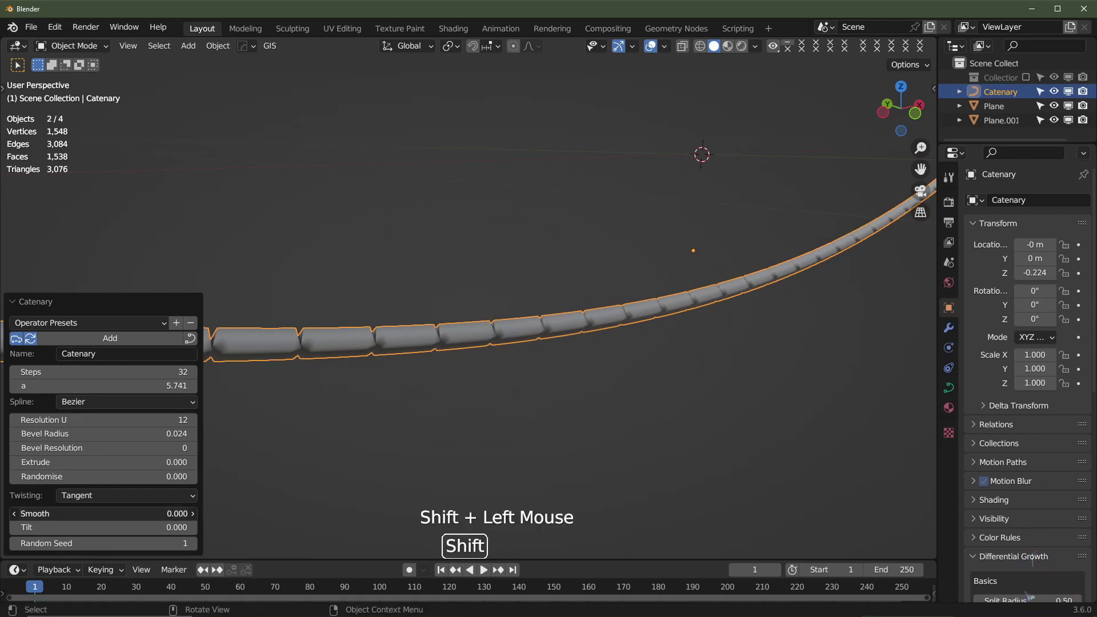
{"action": "left_click_drag", "start_coordinate": [114, 514], "coordinate": [154, 514], "text": "shift"}
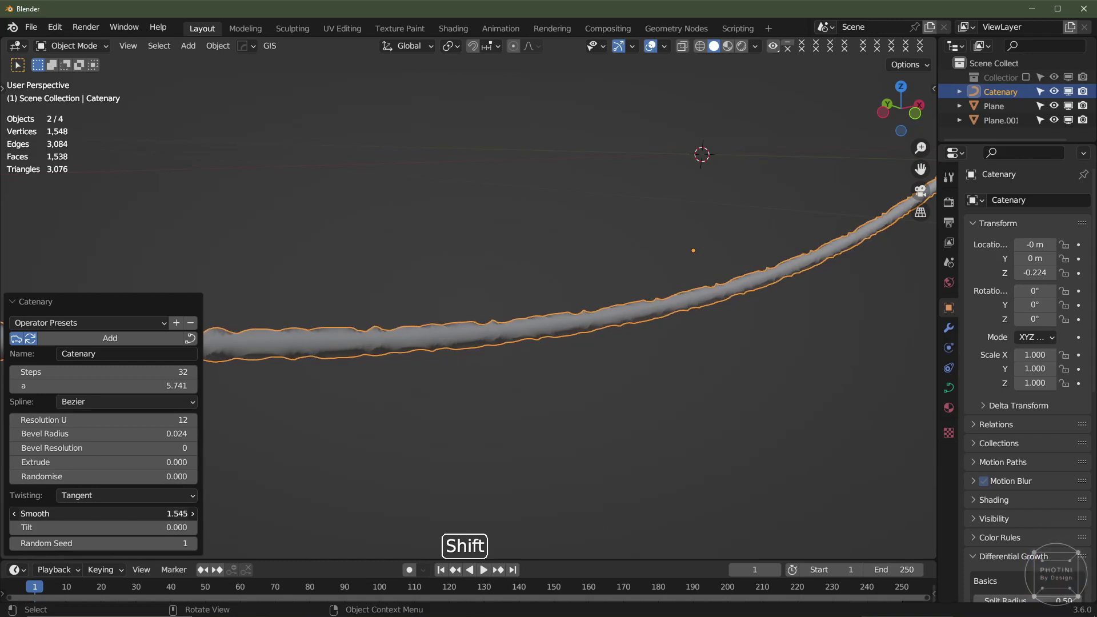
{"action": "left_click_drag", "start_coordinate": [172, 513], "coordinate": [203, 513], "text": "shift"}
{"action": "scroll", "coordinate": [570, 360], "scroll_direction": "up", "scroll_amount": 2}
{"action": "middle_click_drag", "start_coordinate": [570, 359], "coordinate": [605, 363]}
{"action": "scroll", "coordinate": [565, 371], "scroll_direction": "down", "scroll_amount": 1}
{"action": "middle_click_drag", "start_coordinate": [606, 363], "coordinate": [634, 348]}
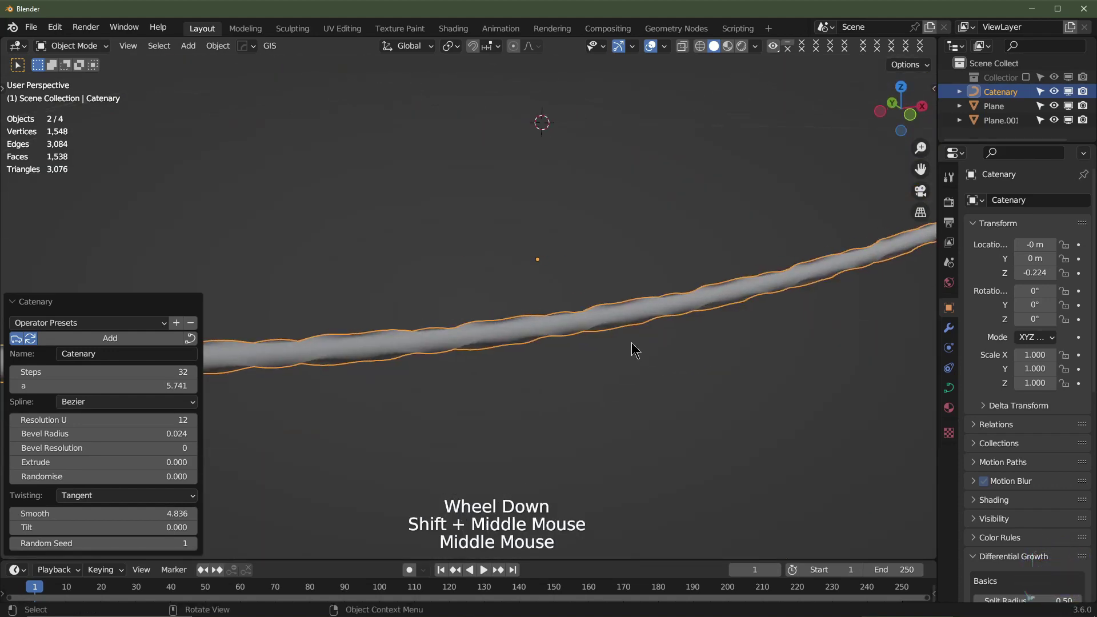
{"action": "scroll", "coordinate": [580, 349], "scroll_direction": "down", "scroll_amount": 2}
{"action": "left_click", "coordinate": [197, 299]}
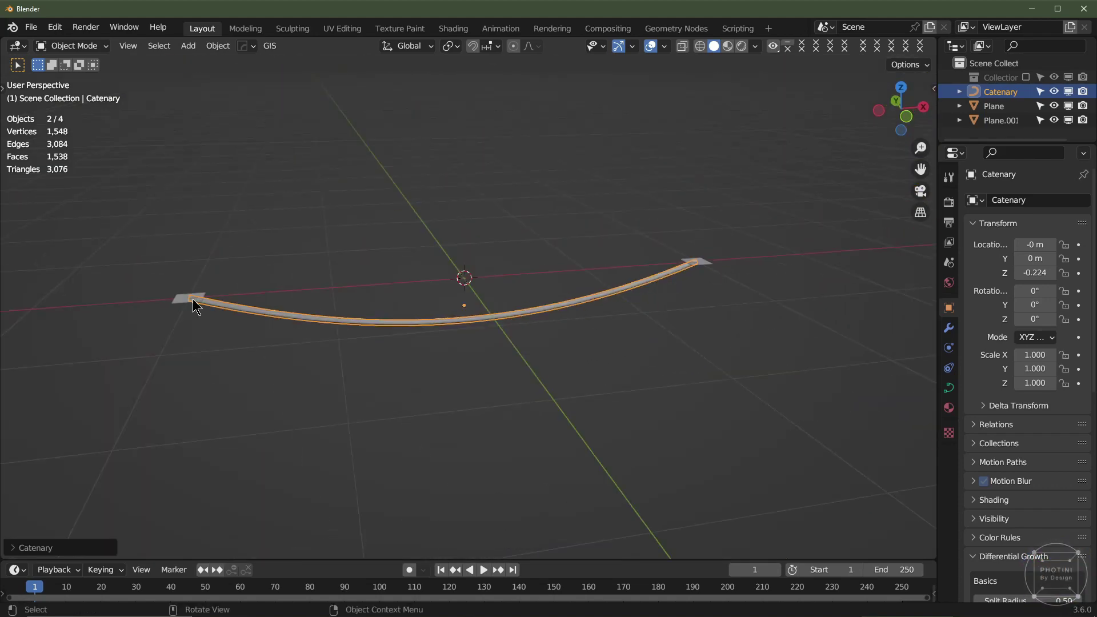
- Delete both planes and the catenary tube, emptying the scene
{"action": "left_click", "coordinate": [184, 299]}
{"action": "key", "text": "Delete"}
{"action": "left_click", "coordinate": [377, 311]}
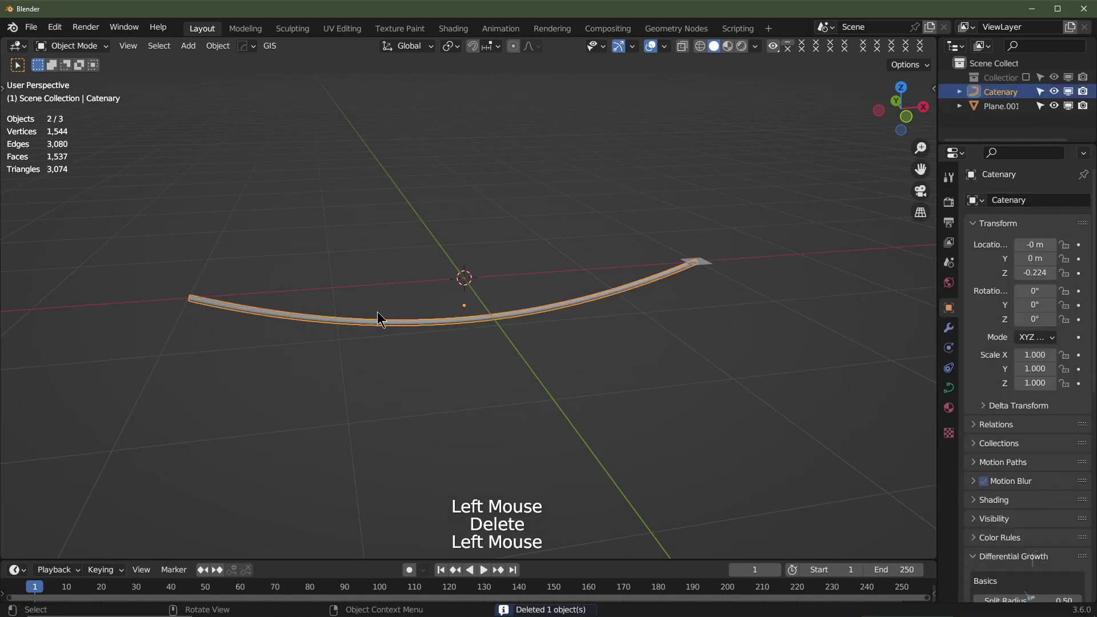
{"action": "key", "text": "Delete"}
{"action": "left_click", "coordinate": [696, 261]}
{"action": "key", "text": "Delete"}
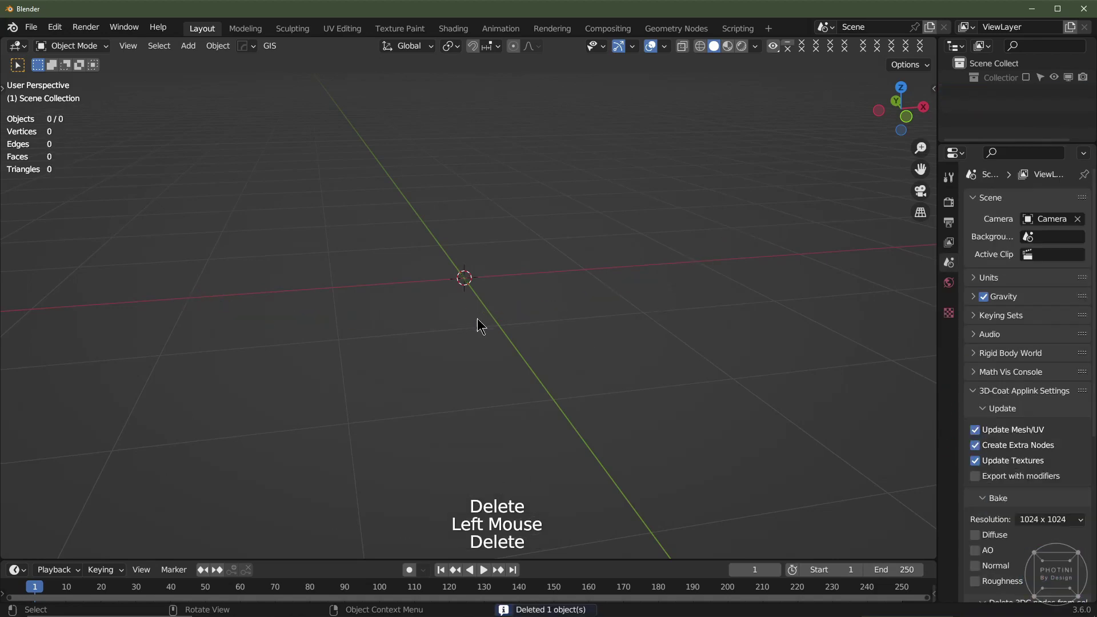
{"action": "middle_click_drag", "start_coordinate": [477, 319], "coordinate": [403, 320]}
- Add a cube and scale its geometry up by 5 in Edit Mode
{"action": "key", "text": "shift+a"}
{"action": "mouse_move", "coordinate": [375, 296]}
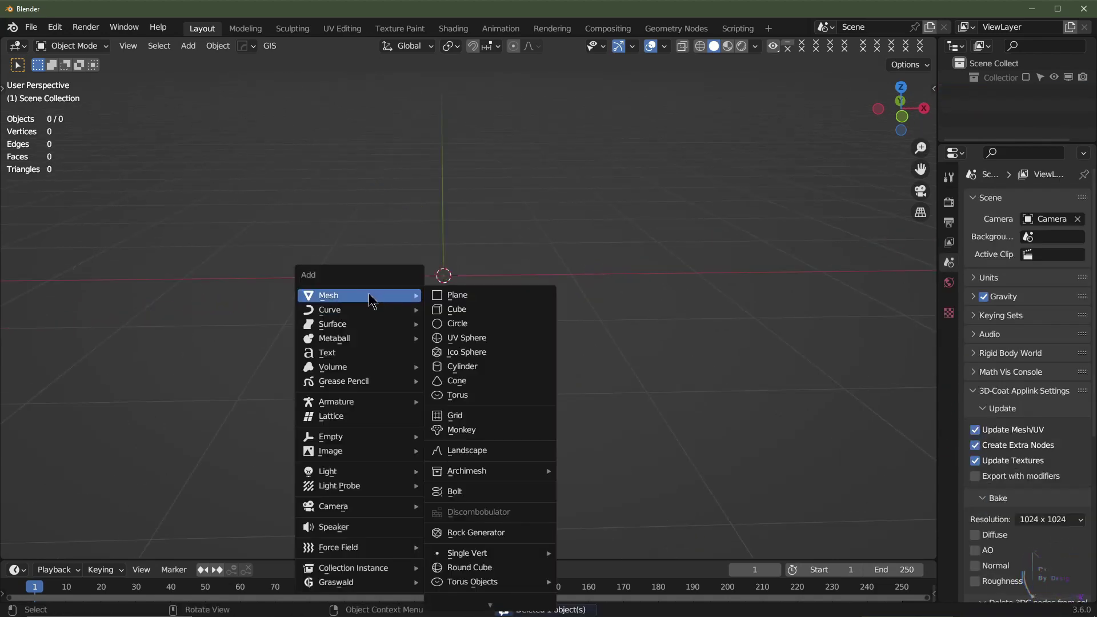
{"action": "left_click", "coordinate": [457, 309]}
{"action": "key", "text": "Tab"}
{"action": "scroll", "coordinate": [510, 313], "scroll_direction": "down", "scroll_amount": 2}
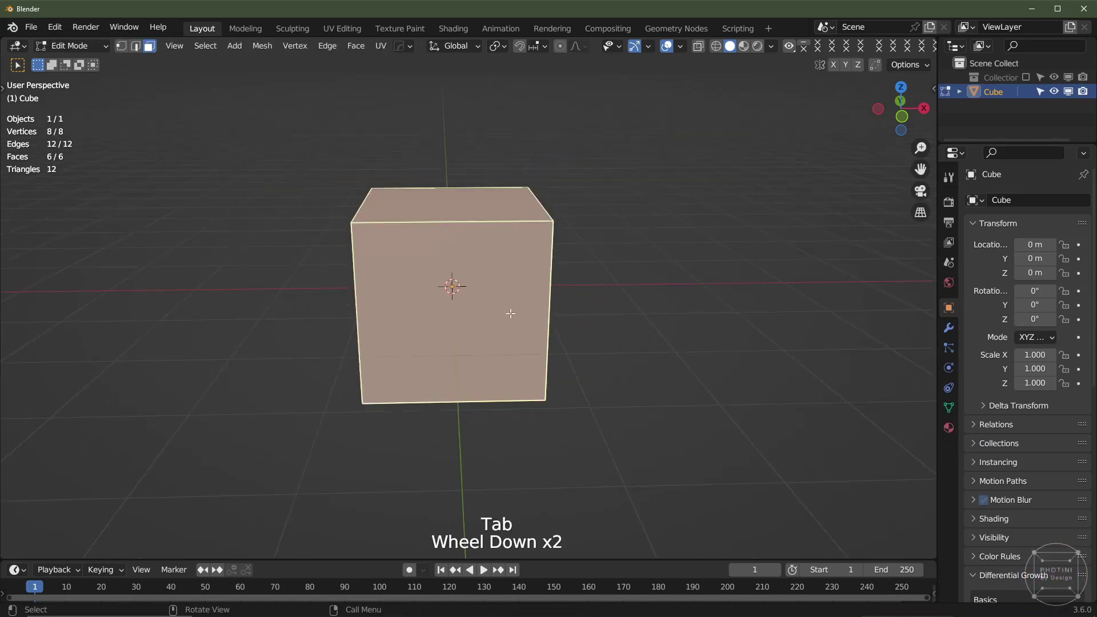
{"action": "scroll", "coordinate": [510, 313], "scroll_direction": "down", "scroll_amount": 1}
{"action": "type", "text": "s"}
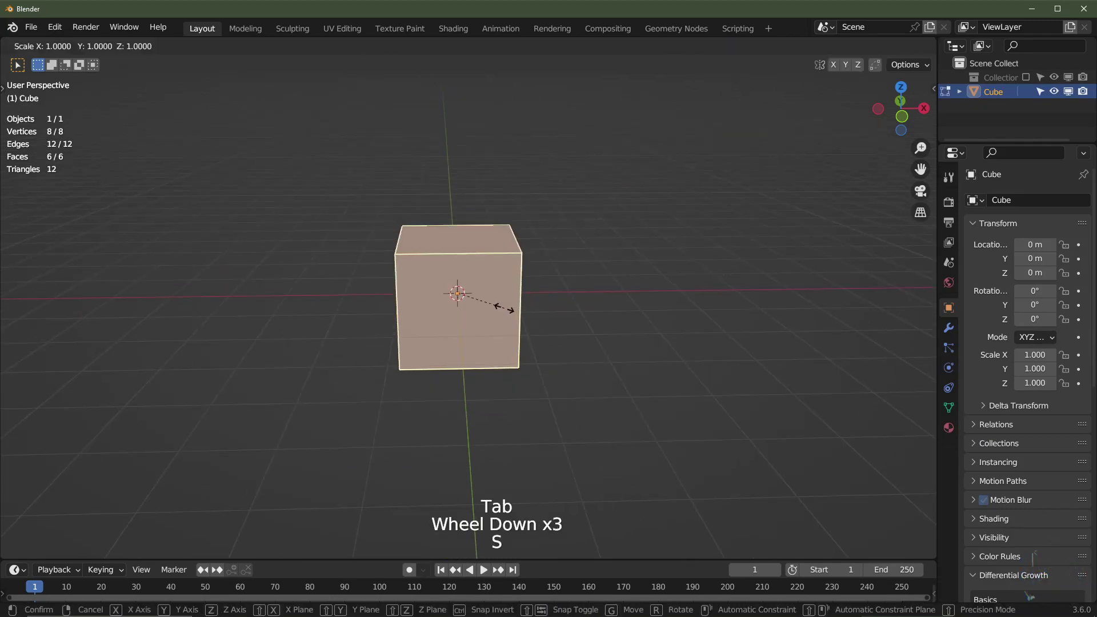
{"action": "type", "text": "5"}
{"action": "key", "text": "Return"}
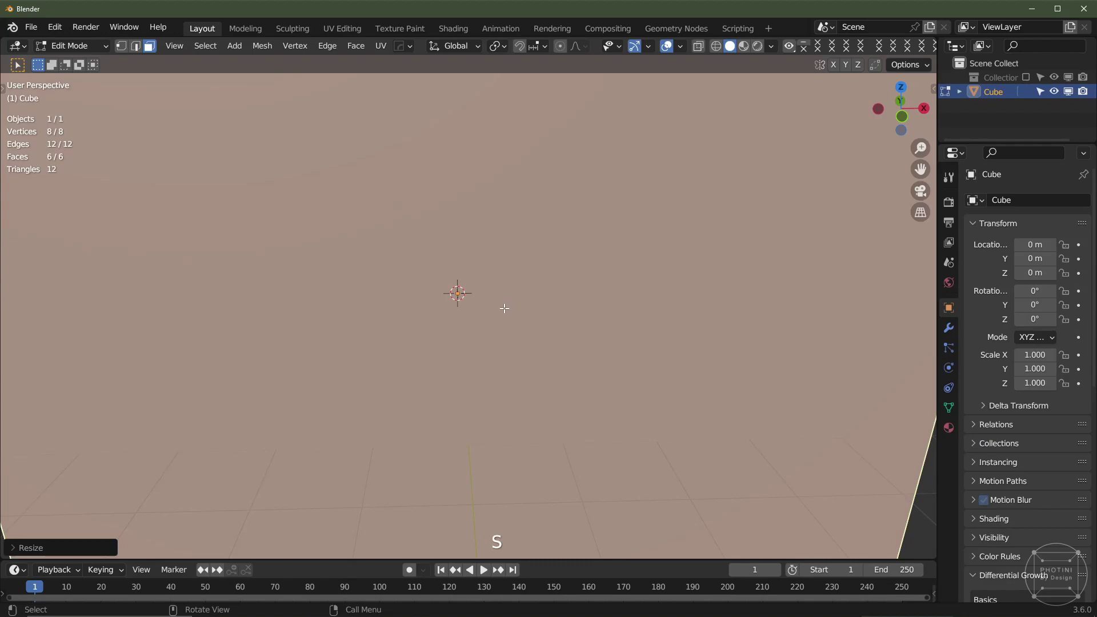
{"action": "key", "text": "Tab"}
{"action": "scroll", "coordinate": [502, 304], "scroll_direction": "down", "scroll_amount": 2}
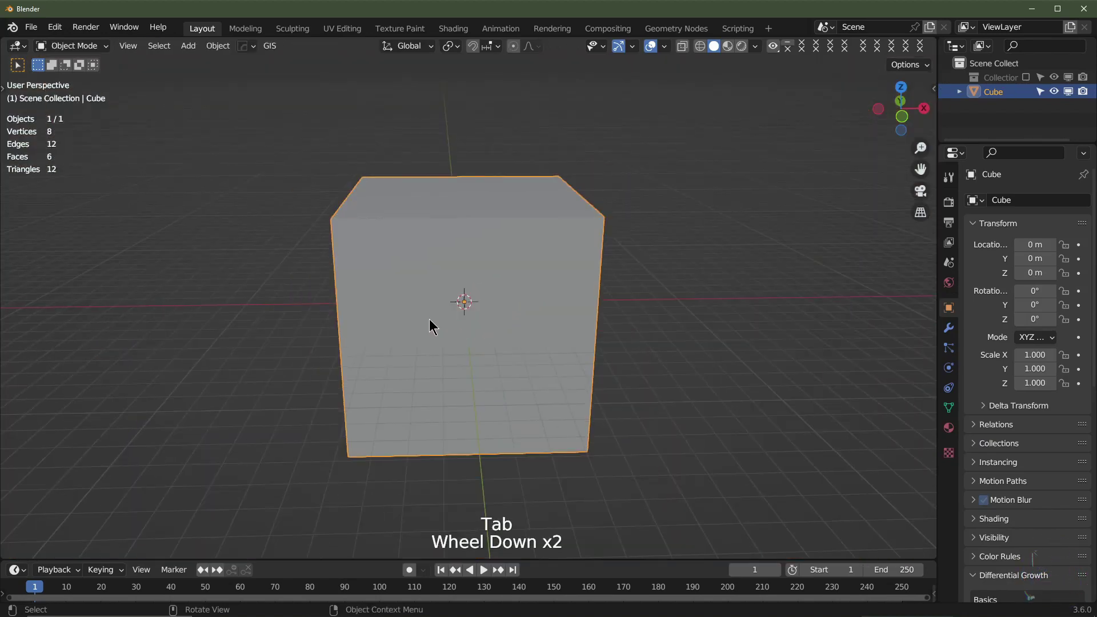
{"action": "middle_click_drag", "start_coordinate": [429, 326], "coordinate": [417, 300]}
{"action": "middle_click_drag", "start_coordinate": [417, 300], "coordinate": [403, 275], "text": "shift"}
- Add a Knots > Bounce Spline inside the cube and turn on X-ray
{"action": "key", "text": "shift+a"}
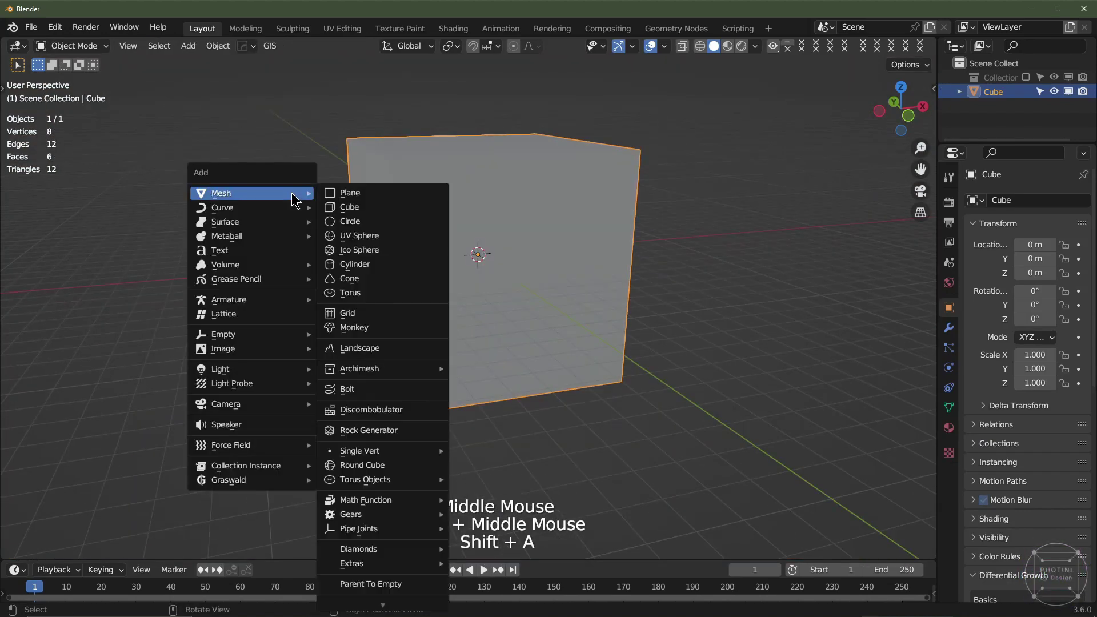
{"action": "mouse_move", "coordinate": [285, 216]}
{"action": "scroll", "coordinate": [377, 537], "scroll_direction": "down", "scroll_amount": 4}
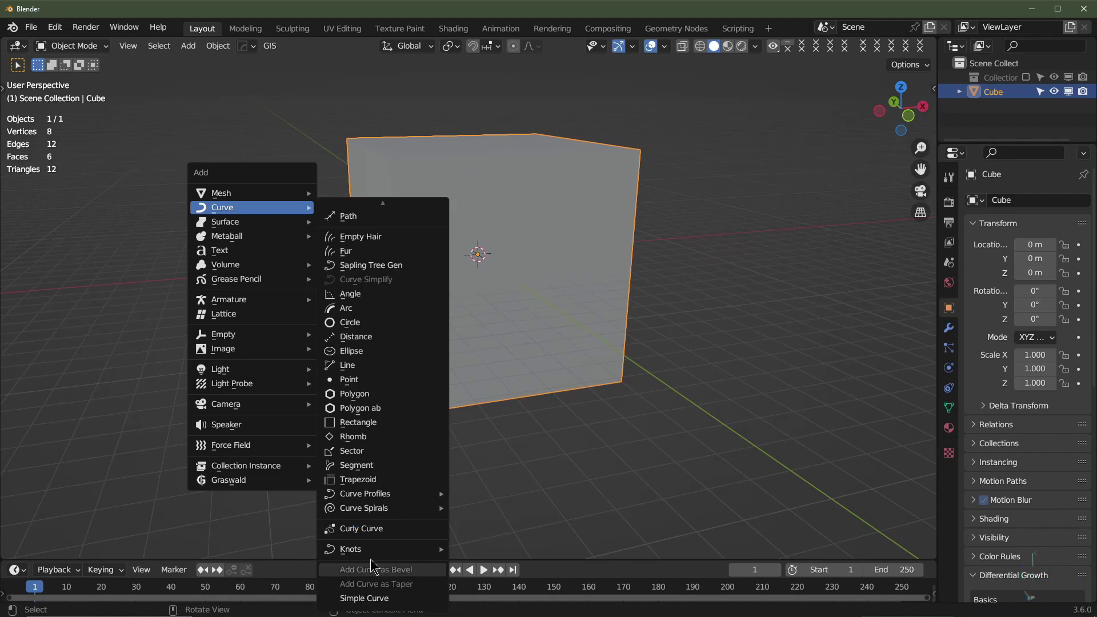
{"action": "mouse_move", "coordinate": [371, 549]}
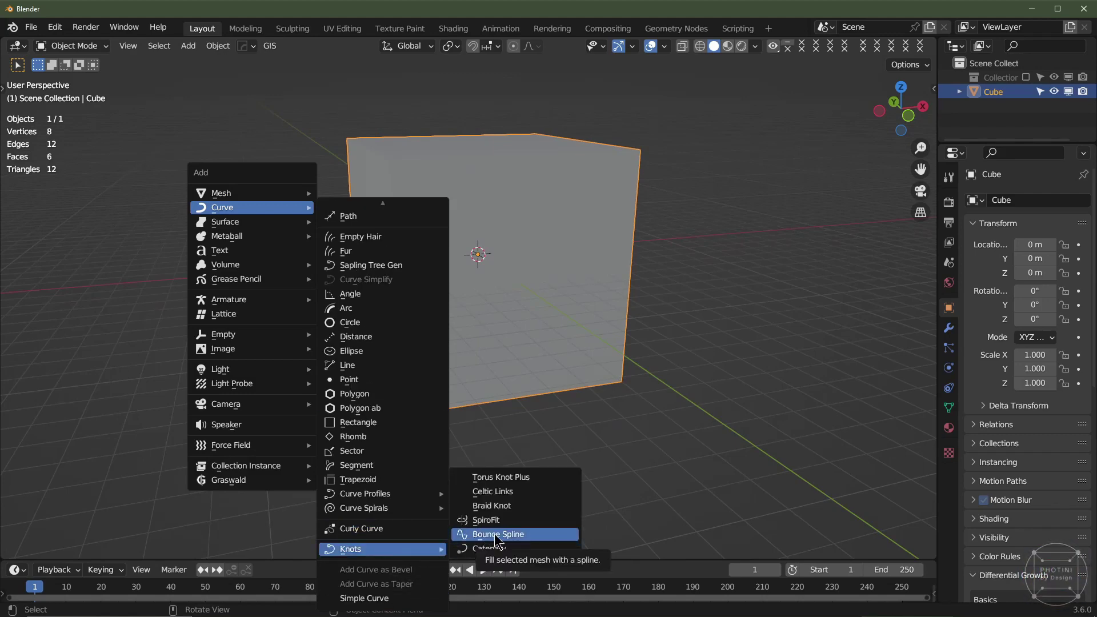
{"action": "left_click", "coordinate": [496, 536]}
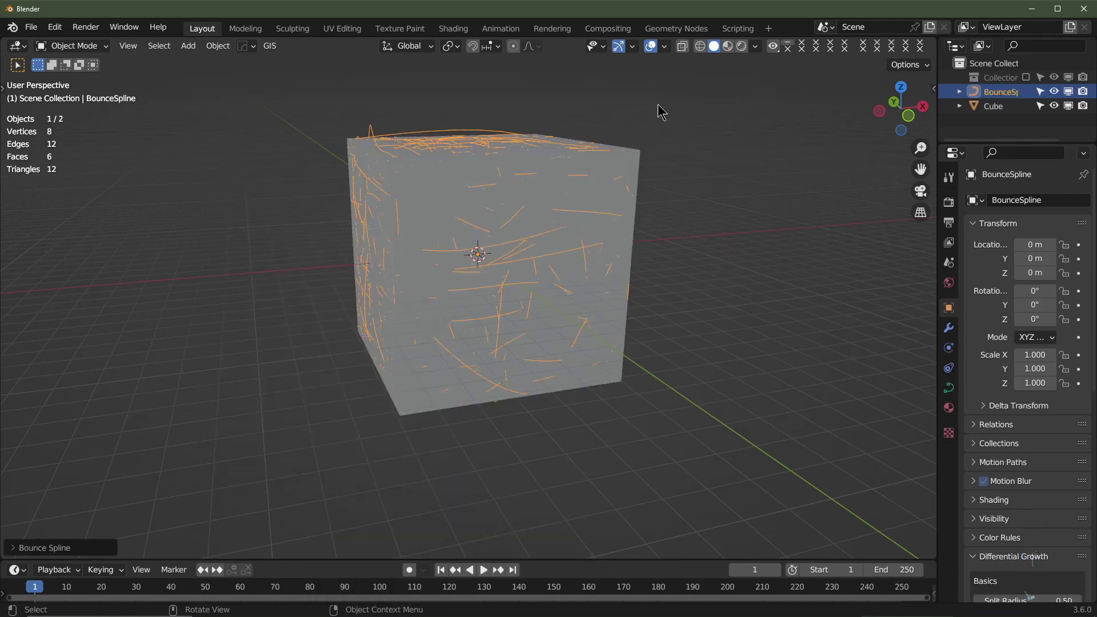
{"action": "left_click", "coordinate": [681, 47]}
{"action": "middle_click_drag", "start_coordinate": [595, 204], "coordinate": [369, 362]}
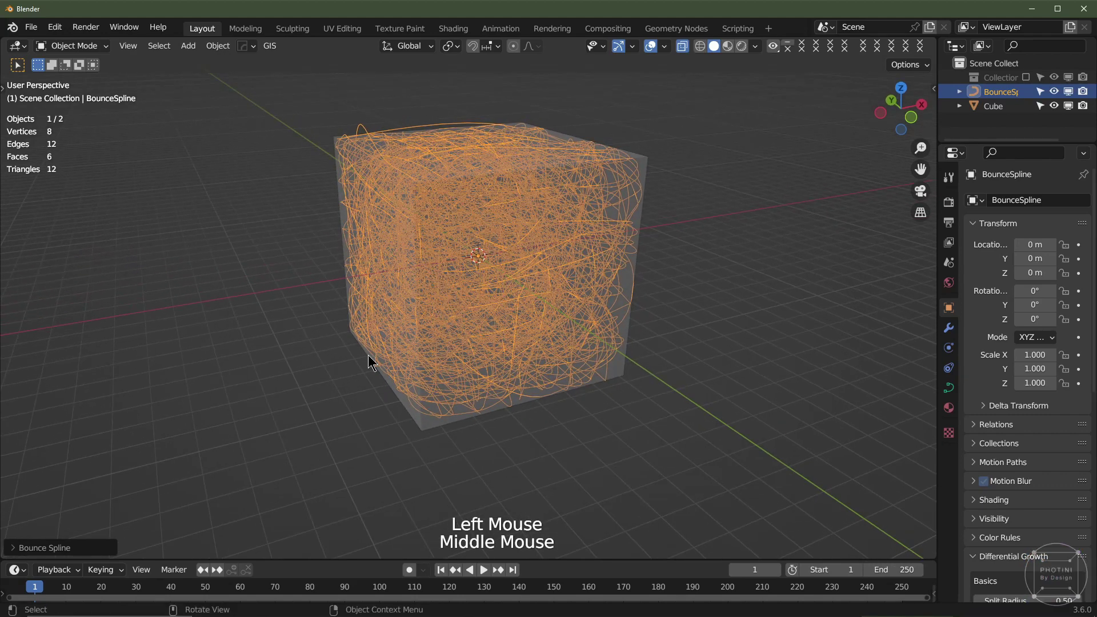
- Set the Bounce Spline to 100 bounces, bevel radius 0.093 and Resolution U 32
{"action": "left_click", "coordinate": [17, 548]}
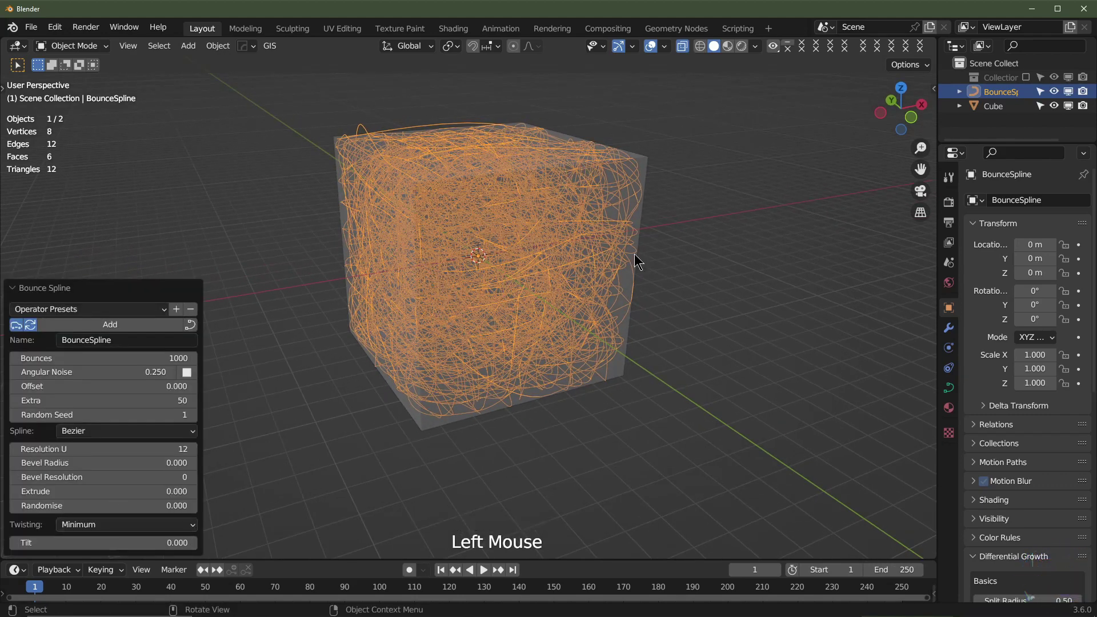
{"action": "left_click", "coordinate": [182, 358]}
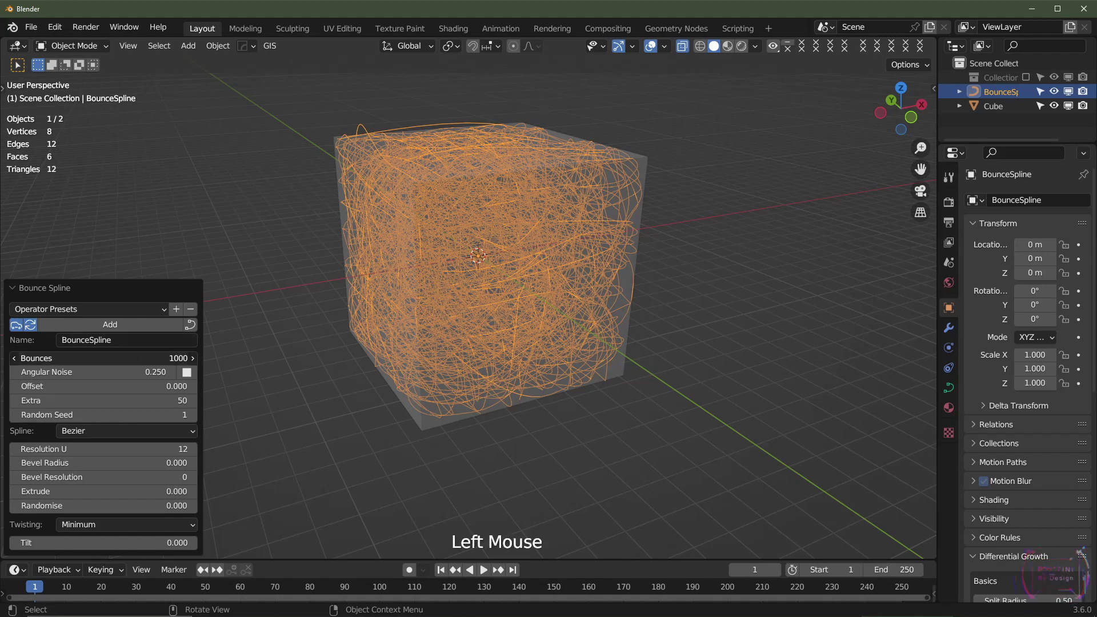
{"action": "type", "text": "100"}
{"action": "key", "text": "Return"}
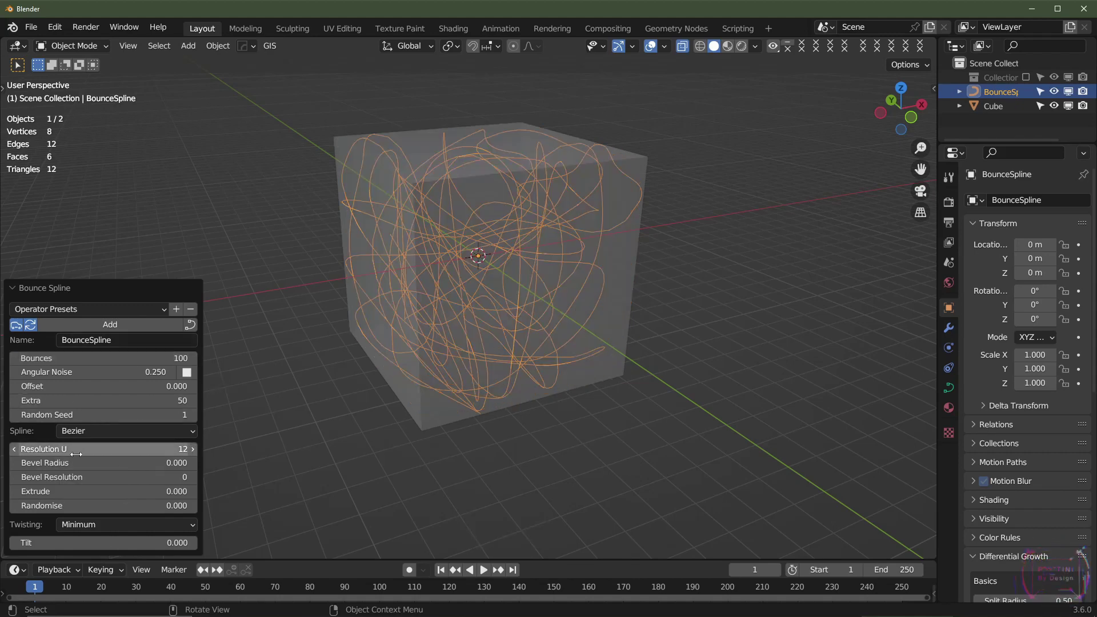
{"action": "left_click_drag", "start_coordinate": [83, 462], "coordinate": [135, 462], "text": "shift"}
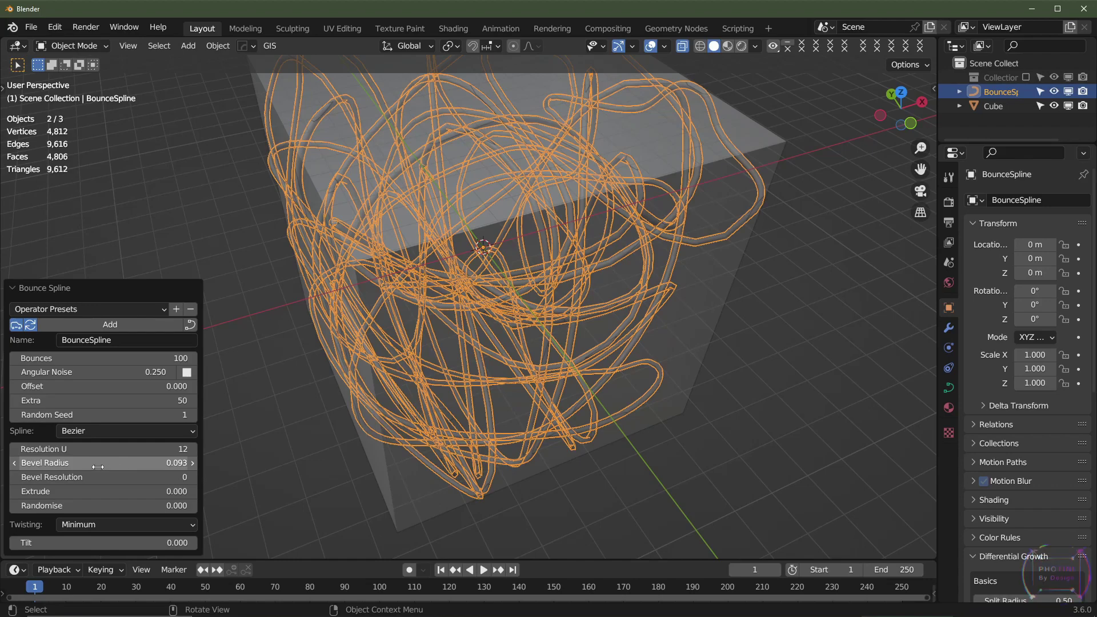
{"action": "left_click", "coordinate": [89, 449]}
{"action": "mouse_move", "coordinate": [89, 449]}
{"action": "left_mouse_down"}
{"action": "mouse_move", "coordinate": [125, 449]}
{"action": "mouse_move", "coordinate": [63, 449]}
{"action": "mouse_move", "coordinate": [108, 449]}
{"action": "mouse_move", "coordinate": [63, 448]}
{"action": "mouse_move", "coordinate": [97, 449]}
{"action": "left_mouse_up"}
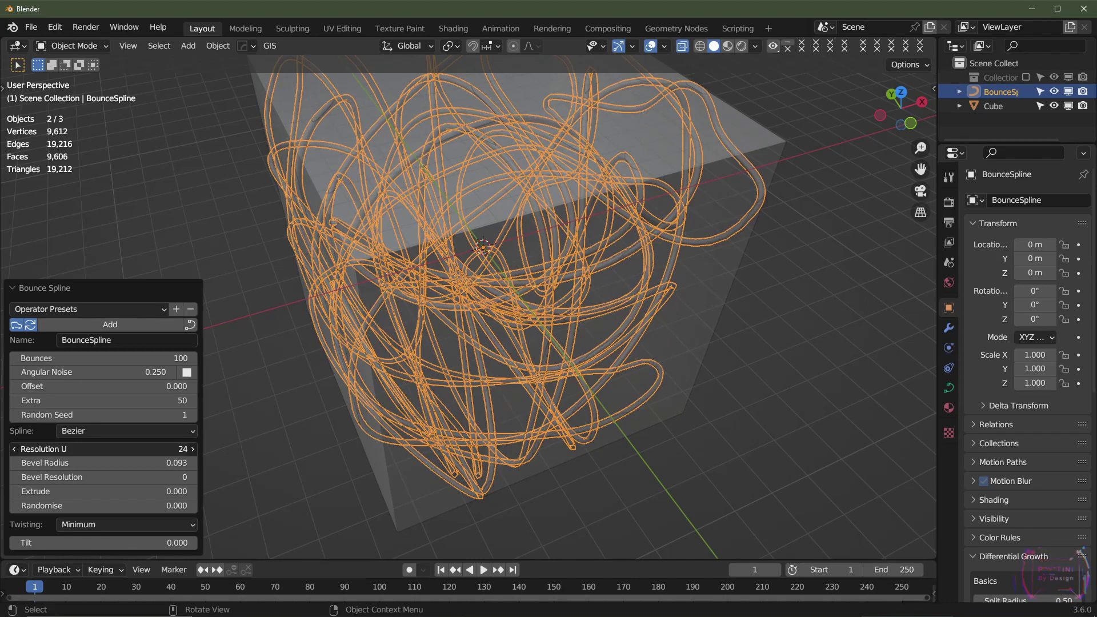
{"action": "left_click", "coordinate": [89, 449]}
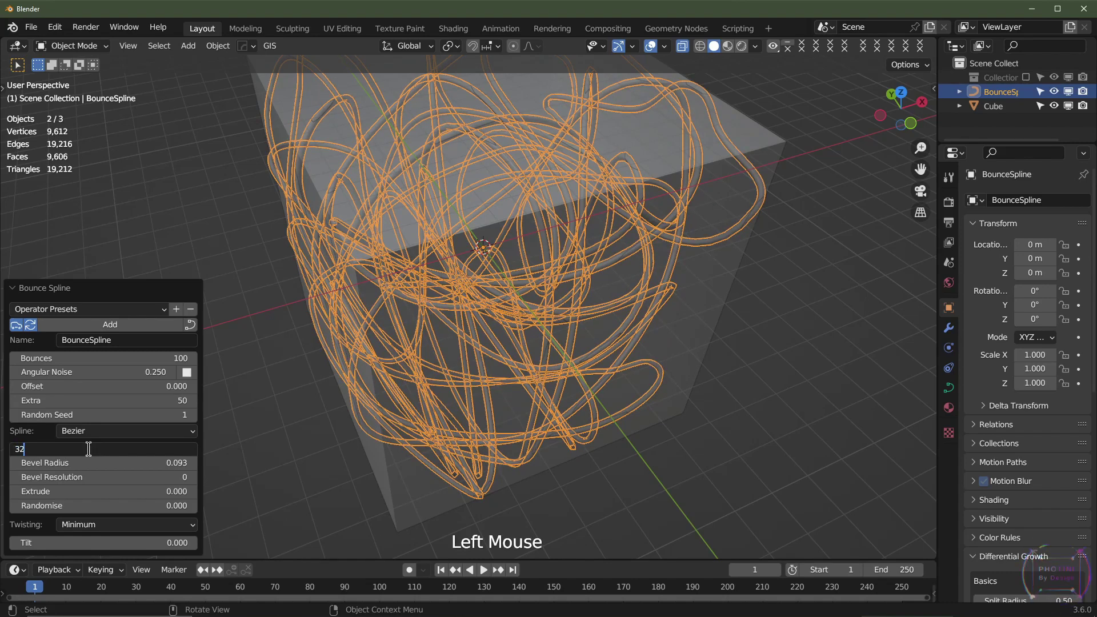
{"action": "key", "text": "Return"}
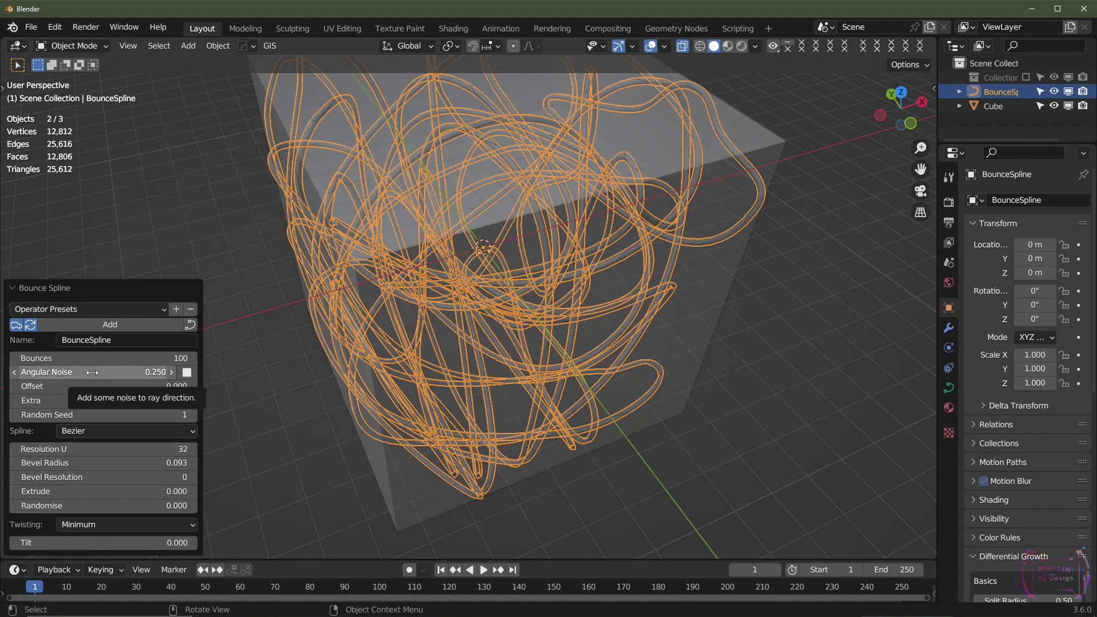
- Set the Bounce Spline Angular Noise to 0.25 and try a Randomise amount
{"action": "left_click_drag", "start_coordinate": [92, 372], "coordinate": [11, 372], "text": "shift"}
{"action": "middle_click_drag", "start_coordinate": [323, 330], "coordinate": [492, 279]}
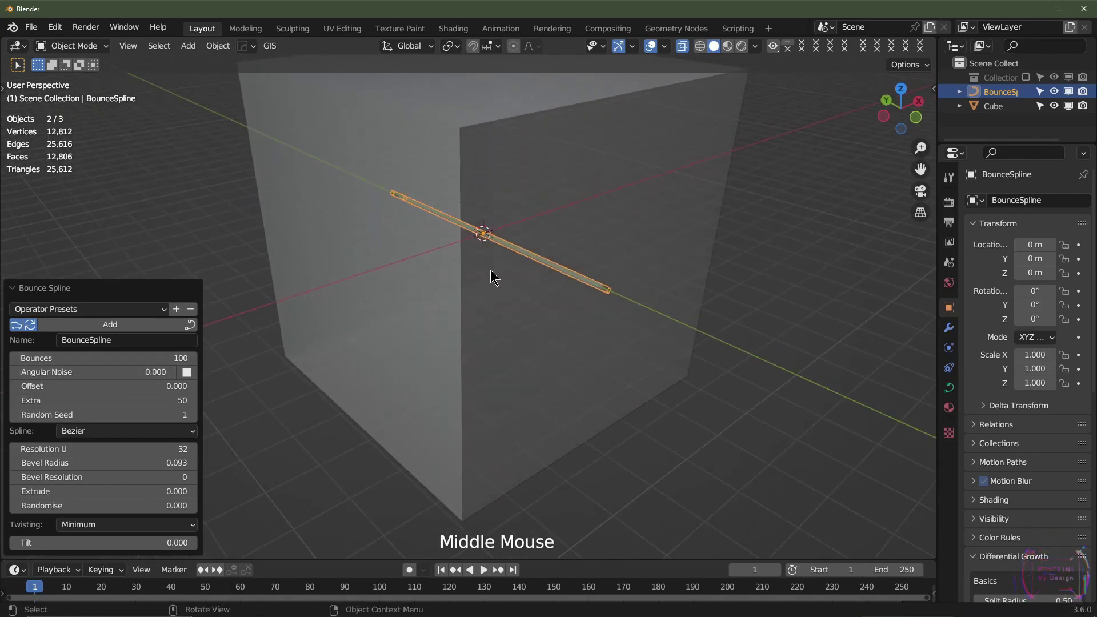
{"action": "left_click_drag", "start_coordinate": [57, 372], "coordinate": [35, 372], "text": "shift"}
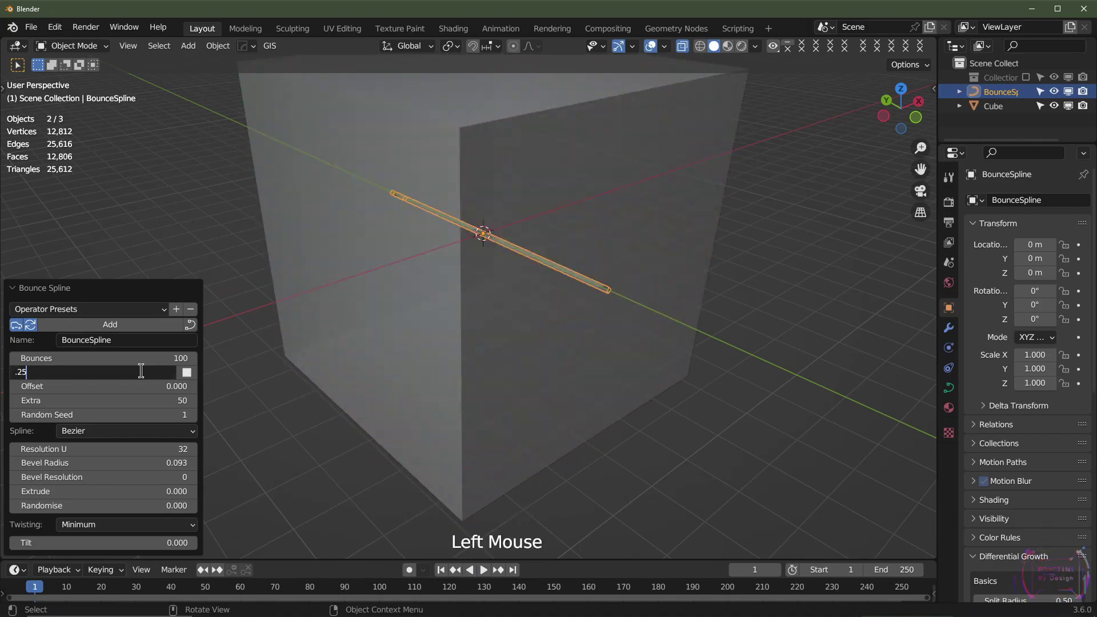
{"action": "key", "text": "Return"}
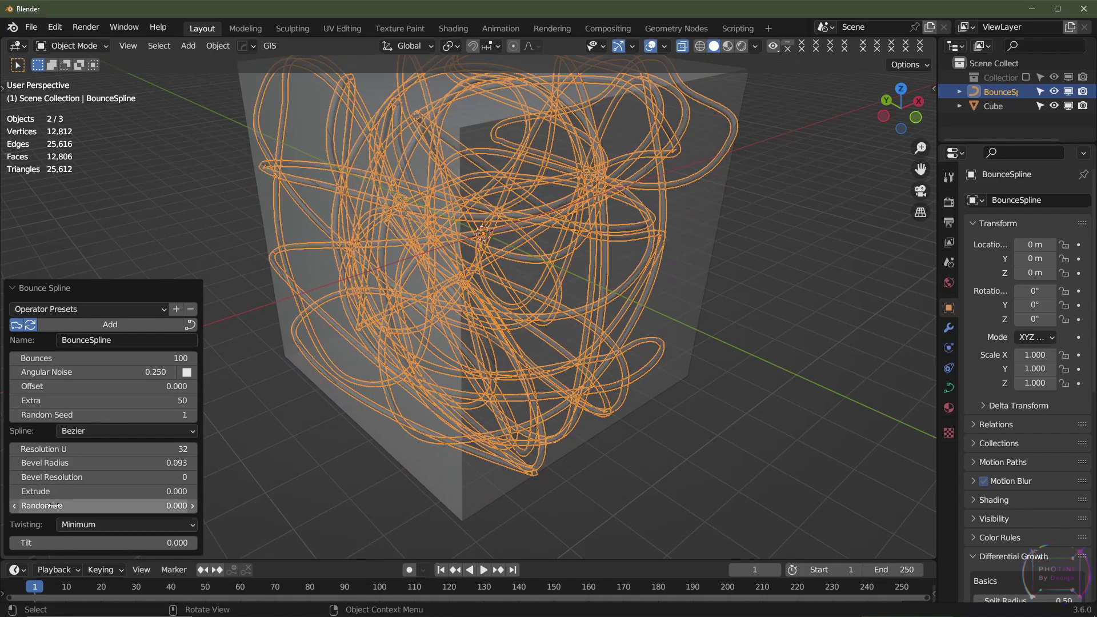
{"action": "left_click_drag", "start_coordinate": [114, 505], "coordinate": [91, 505]}
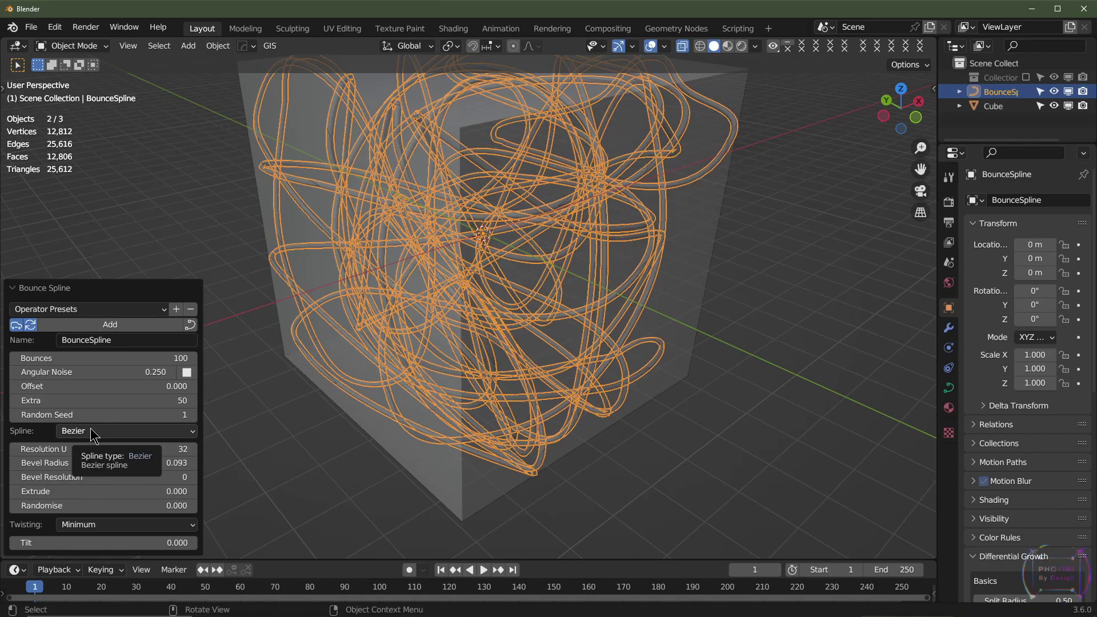
- Switch the spline type to Poly, then back to Bezier
{"action": "left_click", "coordinate": [90, 430]}
{"action": "left_click", "coordinate": [91, 448]}
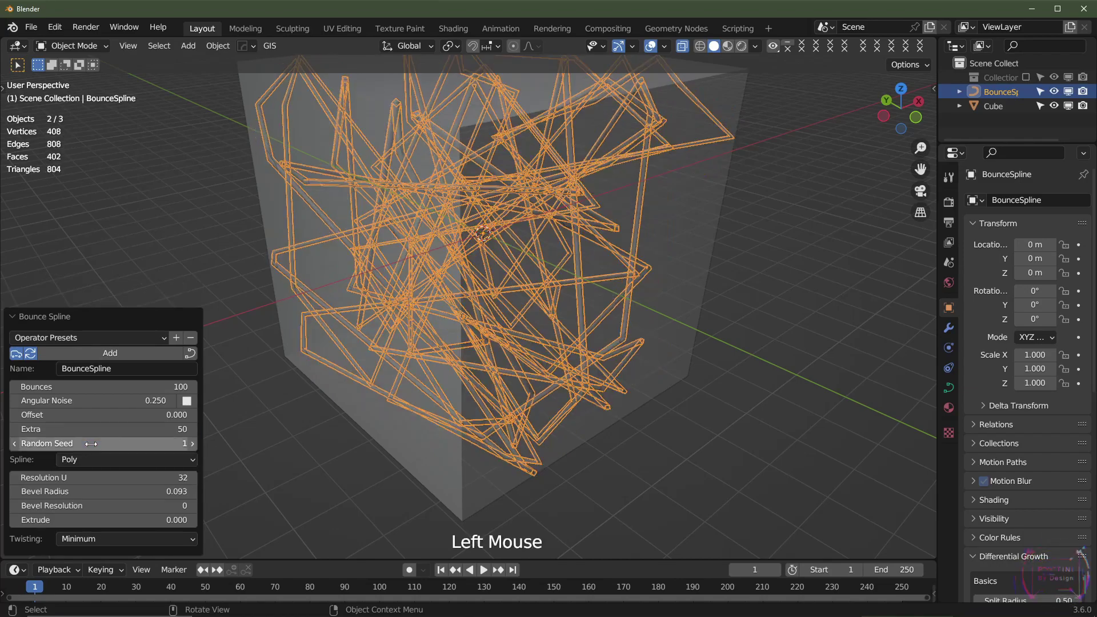
{"action": "middle_click_drag", "start_coordinate": [594, 301], "coordinate": [474, 298]}
{"action": "left_click", "coordinate": [85, 459]}
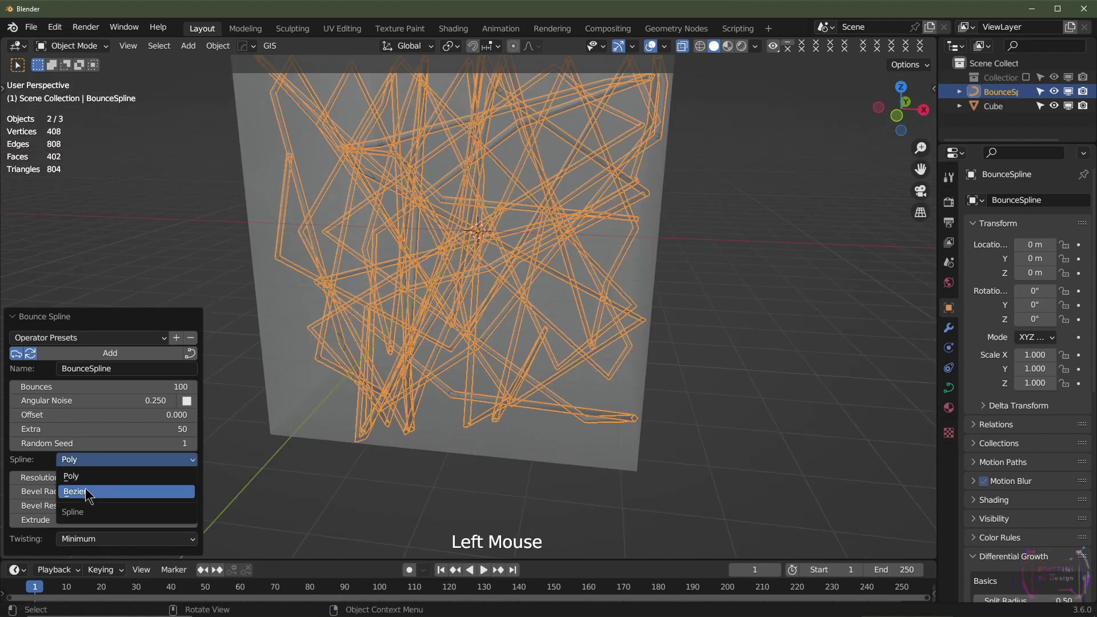
{"action": "left_click", "coordinate": [84, 489]}
{"action": "middle_click_drag", "start_coordinate": [323, 400], "coordinate": [245, 383]}
- Raise the Bounces to 250 and try changing the Extra tries value
{"action": "left_click", "coordinate": [146, 359]}
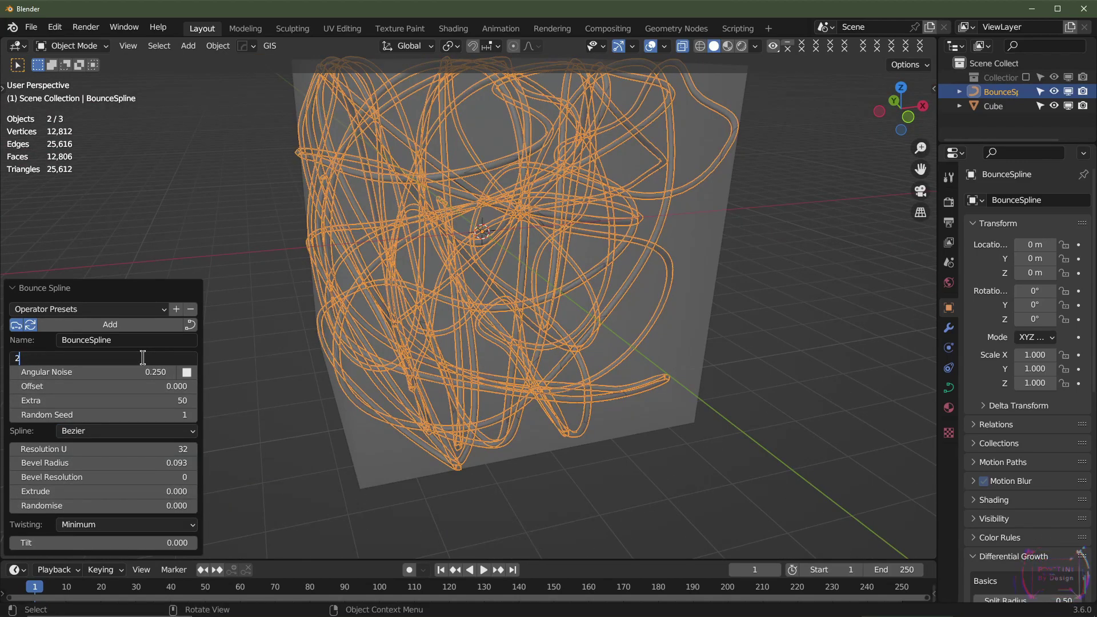
{"action": "type", "text": "250"}
{"action": "key", "text": "Return"}
{"action": "middle_click_drag", "start_coordinate": [142, 362], "coordinate": [102, 388]}
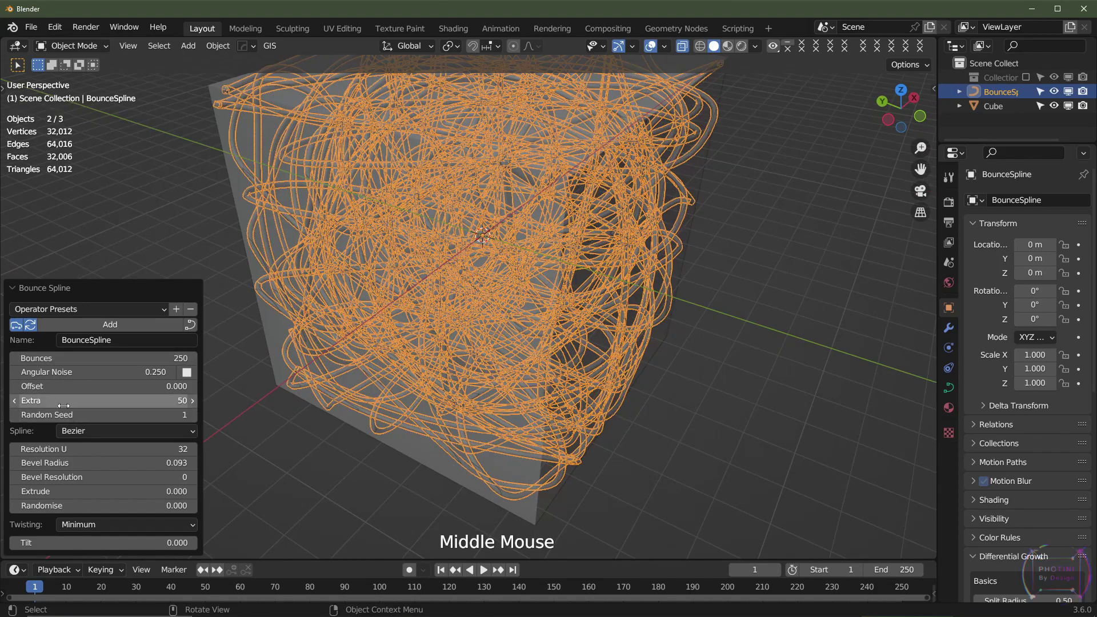
{"action": "scroll", "coordinate": [535, 280], "scroll_direction": "down", "scroll_amount": 2}
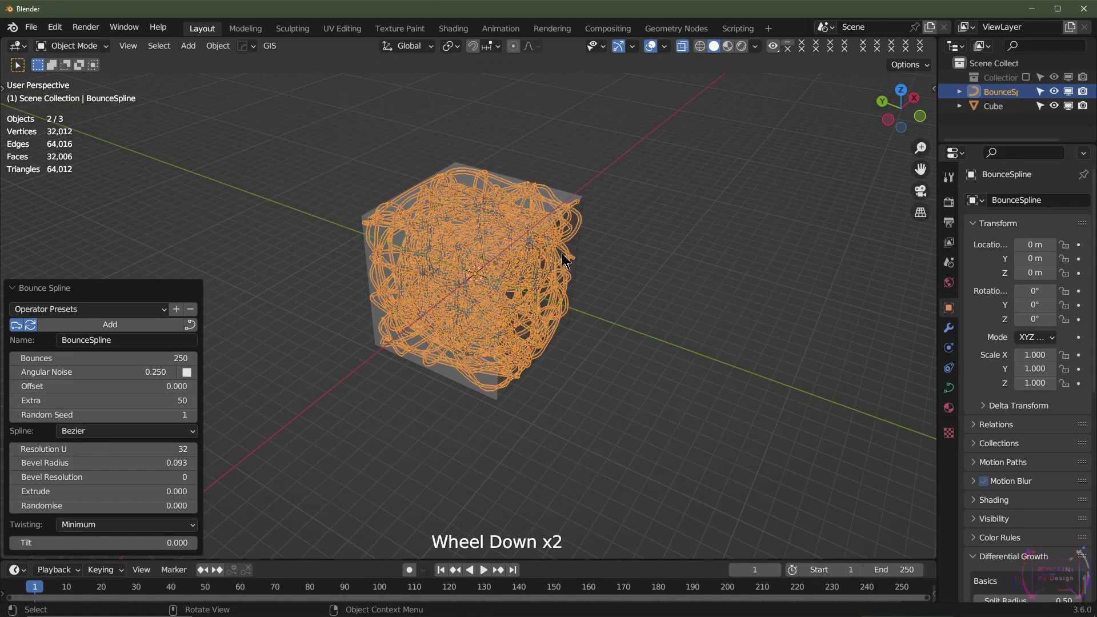
{"action": "scroll", "coordinate": [523, 281], "scroll_direction": "up", "scroll_amount": 1}
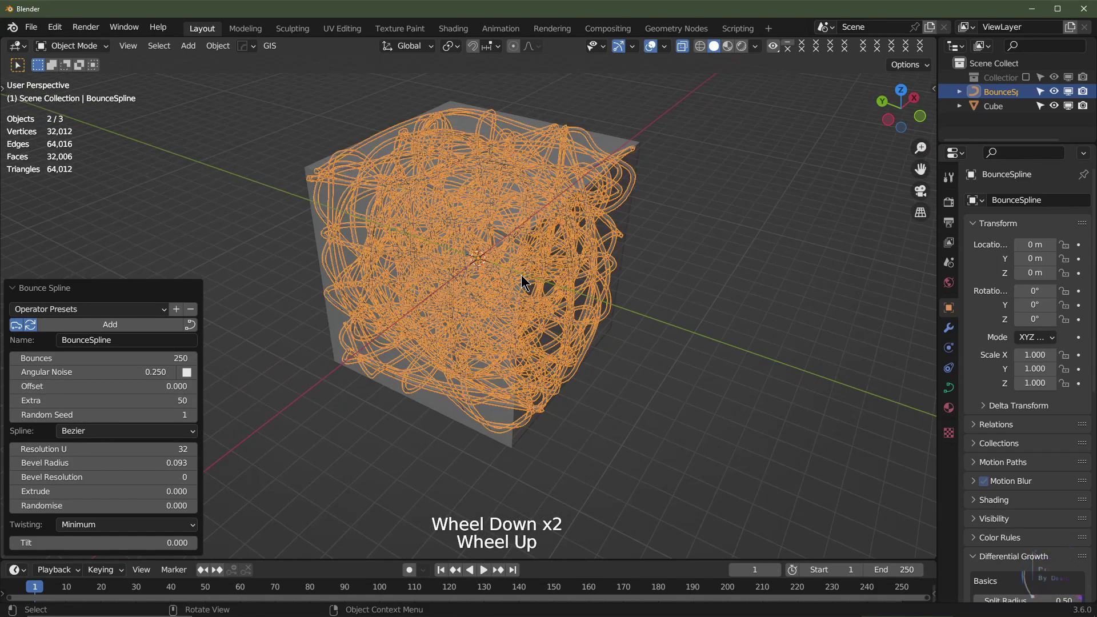
{"action": "left_click", "coordinate": [88, 400]}
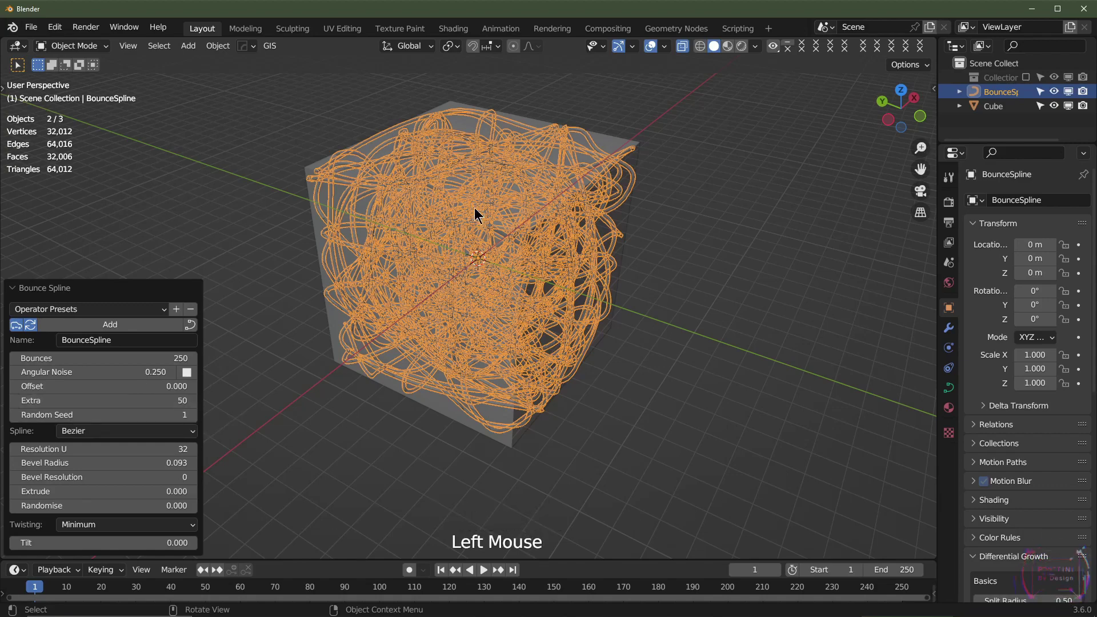
- Turn off X-ray and shift the spline Offset to -0.102
{"action": "left_click", "coordinate": [682, 47]}
{"action": "middle_click_drag", "start_coordinate": [514, 240], "coordinate": [439, 149]}
{"action": "middle_click_drag", "start_coordinate": [444, 279], "coordinate": [439, 250]}
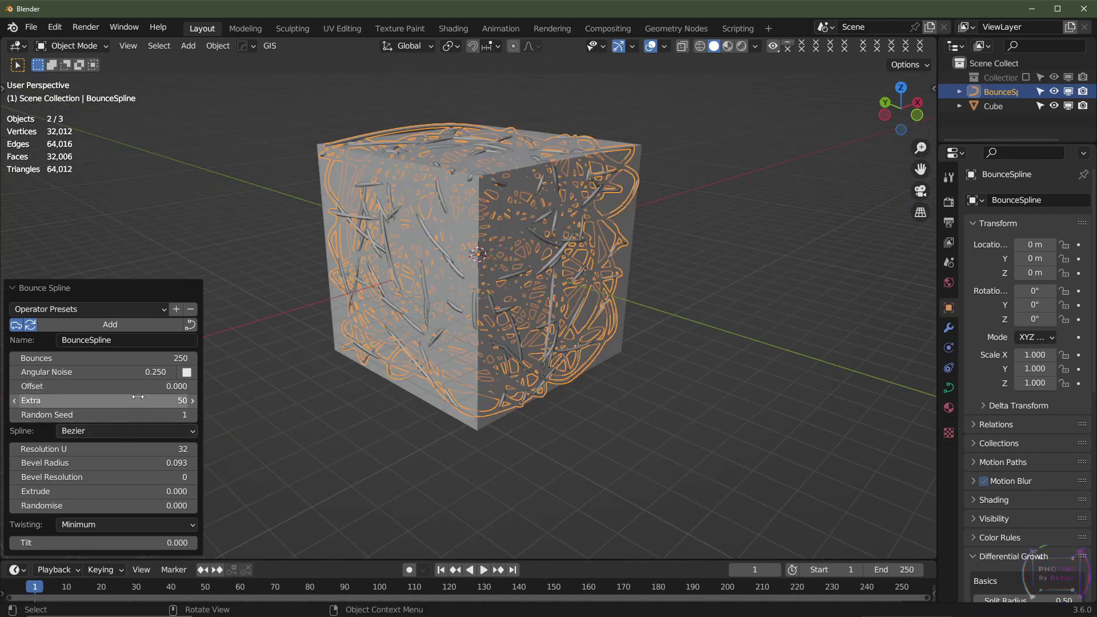
{"action": "left_click_drag", "start_coordinate": [141, 388], "coordinate": [100, 400], "text": "shift"}
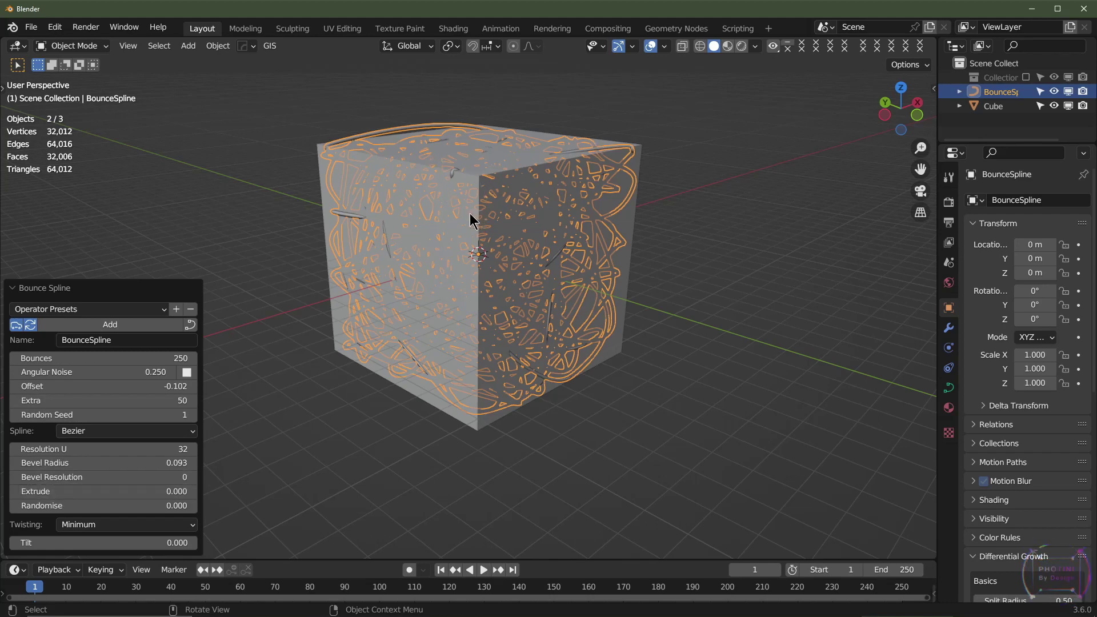
- Delete the cube and select the spline tangle's curve properties
{"action": "left_click", "coordinate": [473, 196]}
{"action": "key", "text": "Delete"}
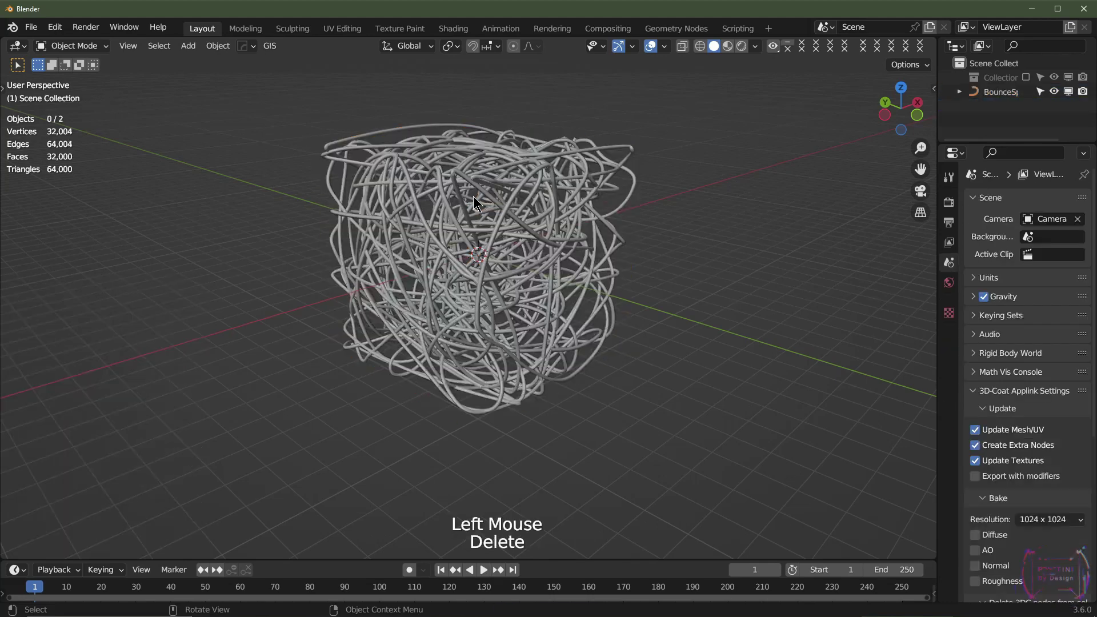
{"action": "left_click", "coordinate": [501, 208]}
{"action": "left_click", "coordinate": [948, 389]}
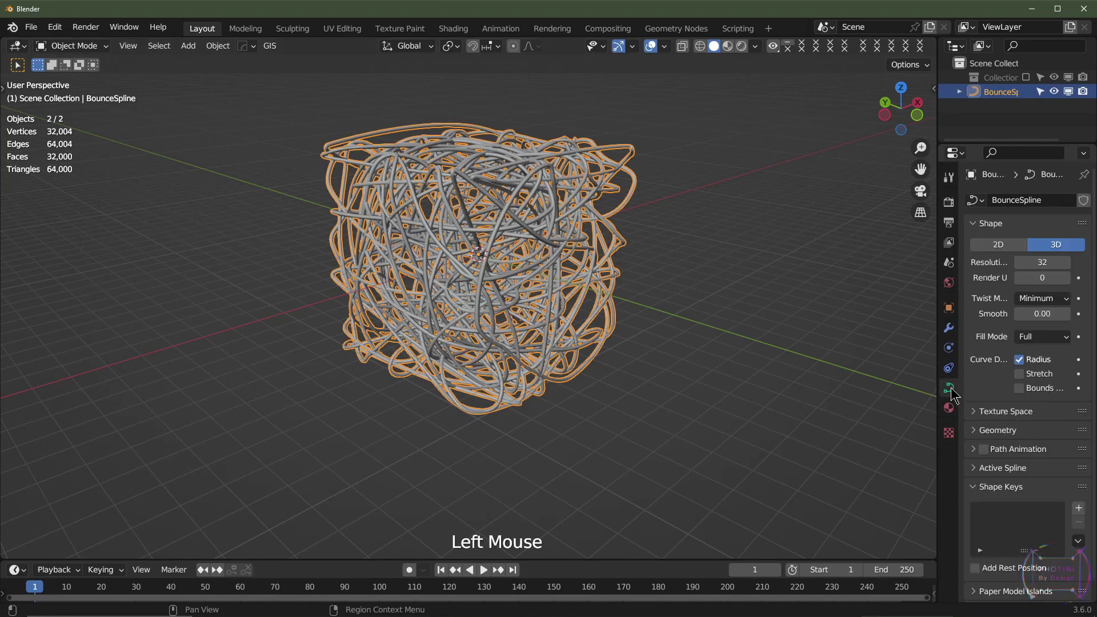
- Try an extrude, settle on a thin 0.071 m bevel, and drop Factor End to 0.000
{"action": "left_click", "coordinate": [1001, 432]}
{"action": "scroll", "coordinate": [1003, 434], "scroll_direction": "down", "scroll_amount": 3}
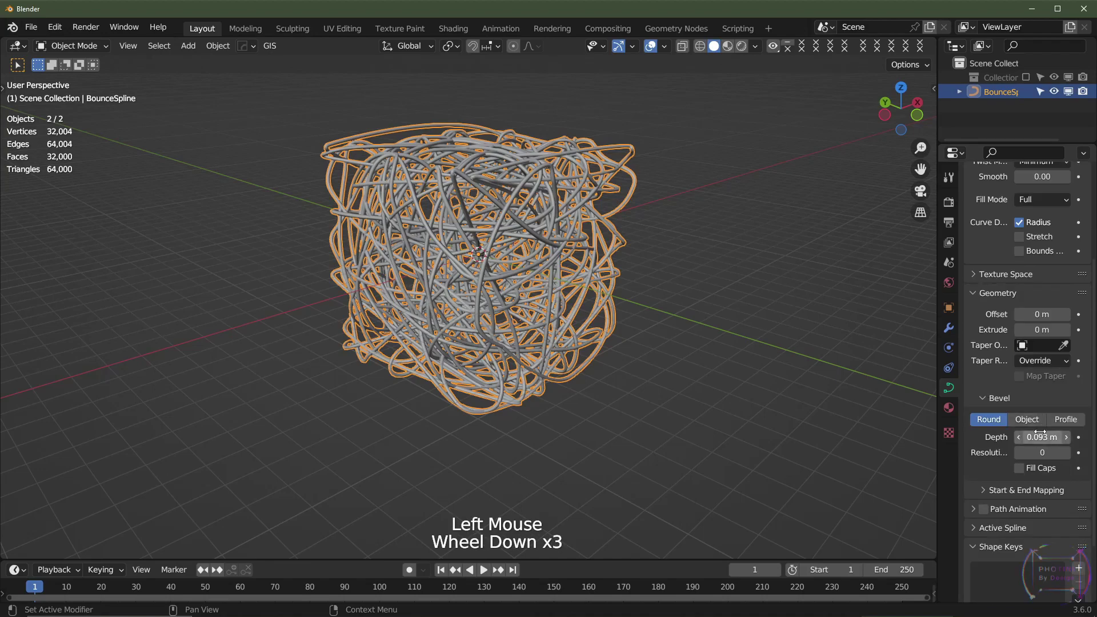
{"action": "mouse_move", "coordinate": [1042, 437]}
{"action": "left_mouse_down", "text": "shift"}
{"action": "mouse_move", "coordinate": [1028, 437]}
{"action": "mouse_move", "coordinate": [1080, 437]}
{"action": "mouse_move", "coordinate": [1028, 437]}
{"action": "mouse_move", "coordinate": [1042, 437]}
{"action": "left_mouse_up", "text": "shift"}
{"action": "mouse_move", "coordinate": [1042, 330]}
{"action": "left_mouse_down"}
{"action": "mouse_move", "coordinate": [1063, 330]}
{"action": "mouse_move", "coordinate": [1022, 329]}
{"action": "left_mouse_up"}
{"action": "left_click_drag", "start_coordinate": [1042, 437], "coordinate": [1051, 437], "text": "shift"}
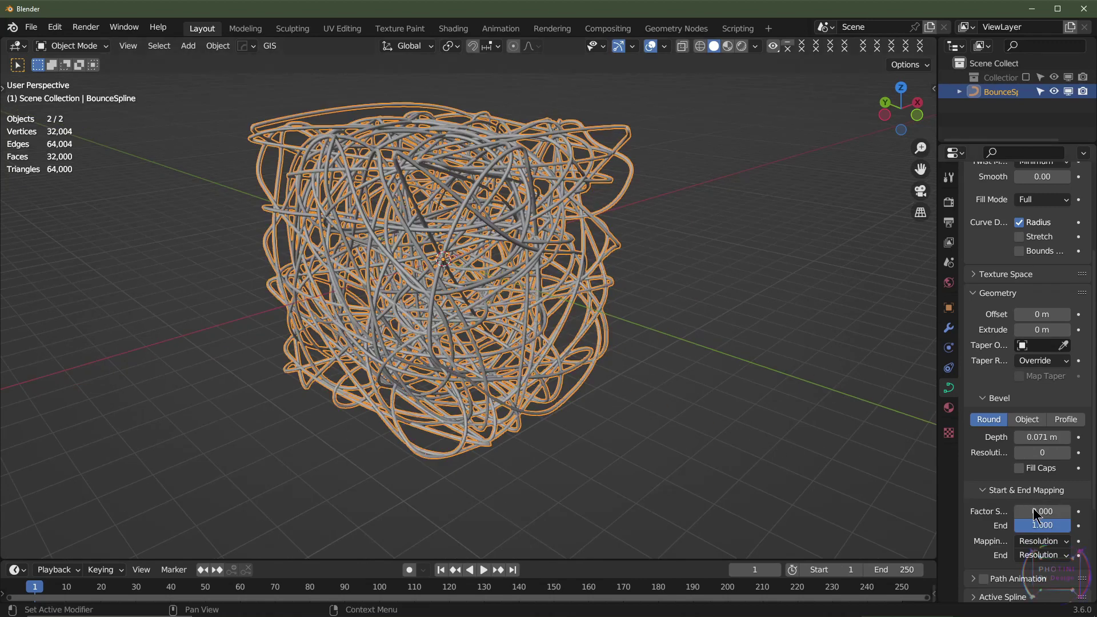
{"action": "left_click_drag", "start_coordinate": [1055, 528], "coordinate": [1014, 525]}
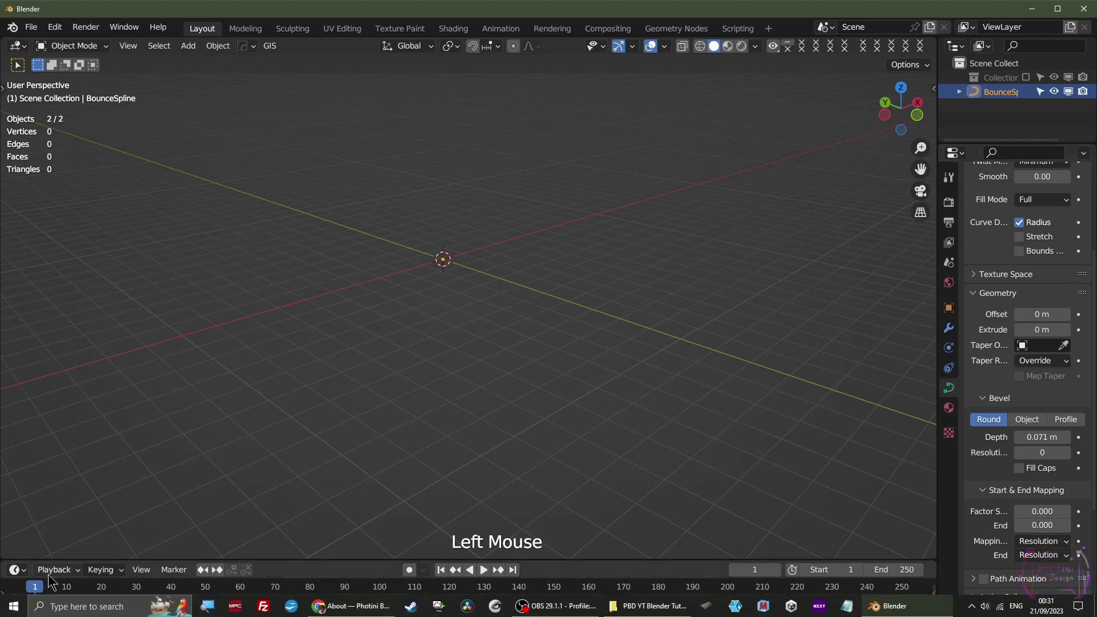
- Keyframe Factor End at 0 on frame 1 and at 1 on frame 250
{"action": "left_click", "coordinate": [1078, 525]}
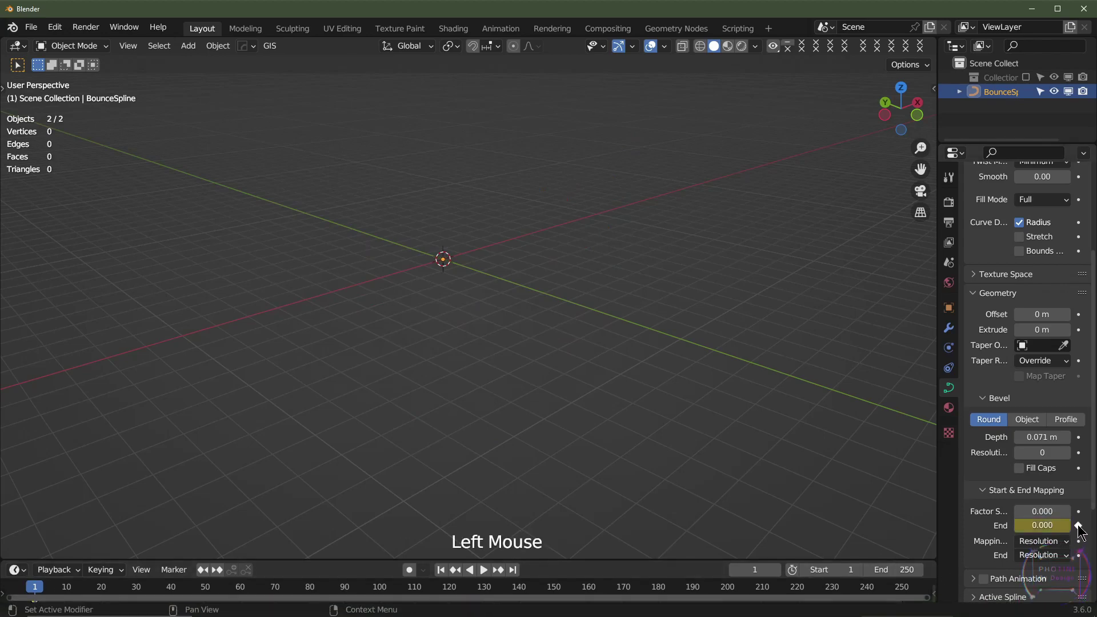
{"action": "left_click", "coordinate": [513, 569]}
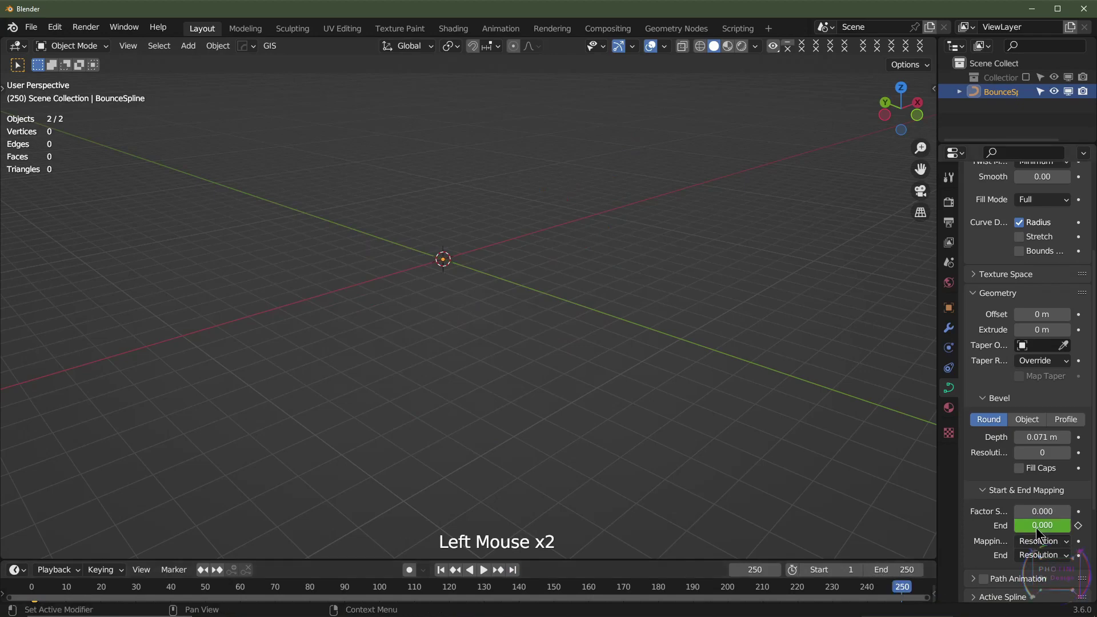
{"action": "left_click_drag", "start_coordinate": [1036, 526], "coordinate": [1084, 530]}
{"action": "left_click", "coordinate": [1079, 525]}
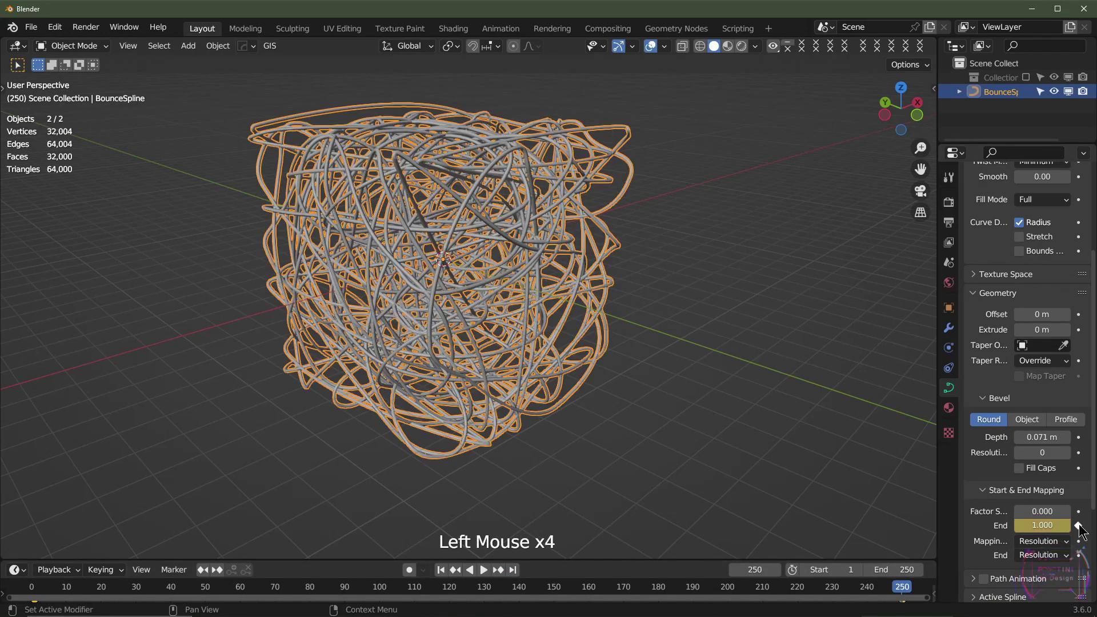
- Preview the growing animation, rewind to frame 1, and delete the tangle
{"action": "key", "text": "space"}
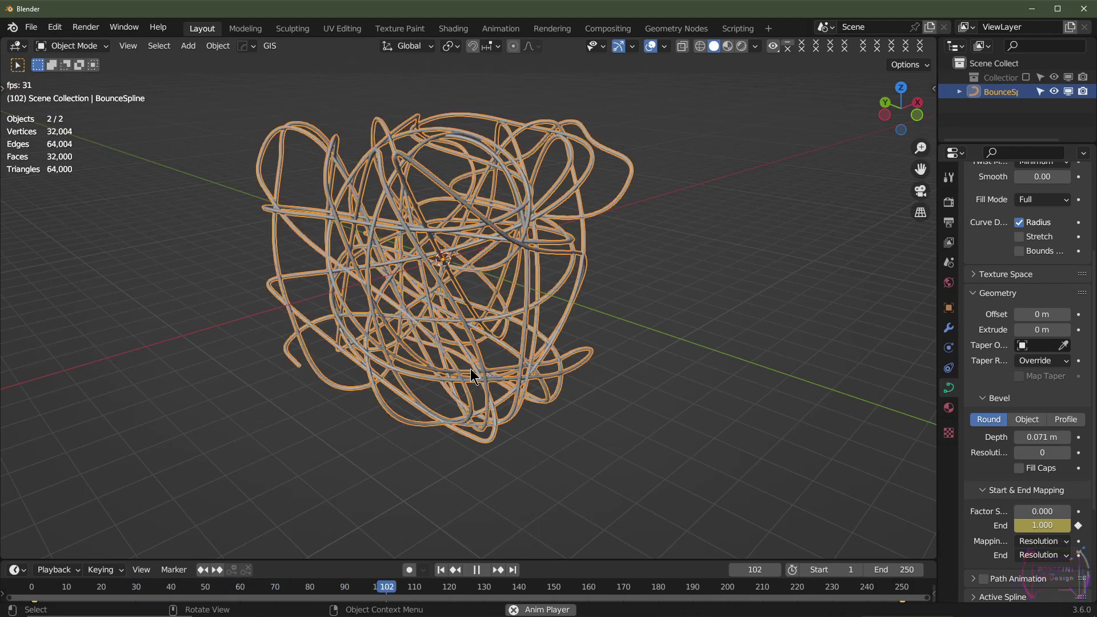
{"action": "key", "text": "space"}
{"action": "left_click", "coordinate": [440, 570]}
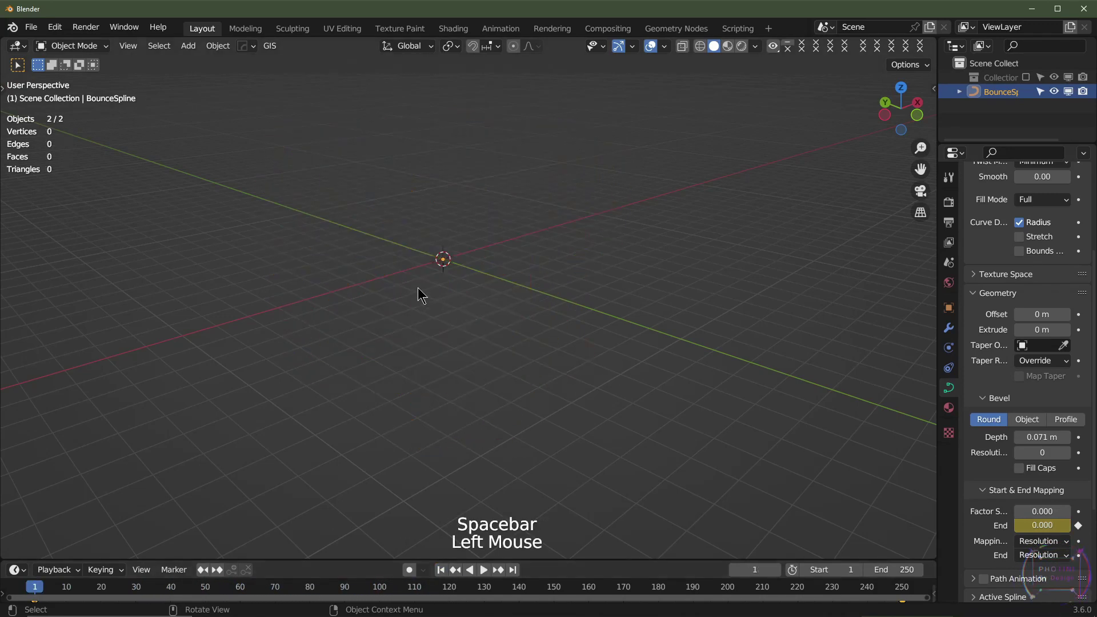
{"action": "key", "text": "Delete"}
- Add an icosphere and scale its mesh up ten times in Edit Mode
{"action": "key", "text": "shift+a"}
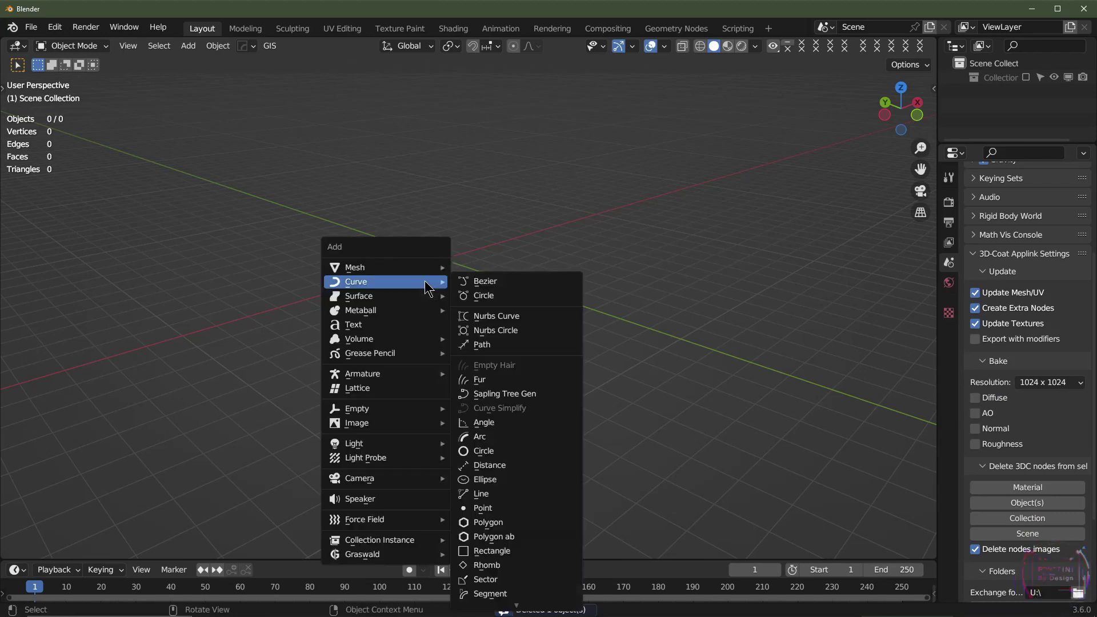
{"action": "mouse_move", "coordinate": [420, 269]}
{"action": "left_click", "coordinate": [493, 325]}
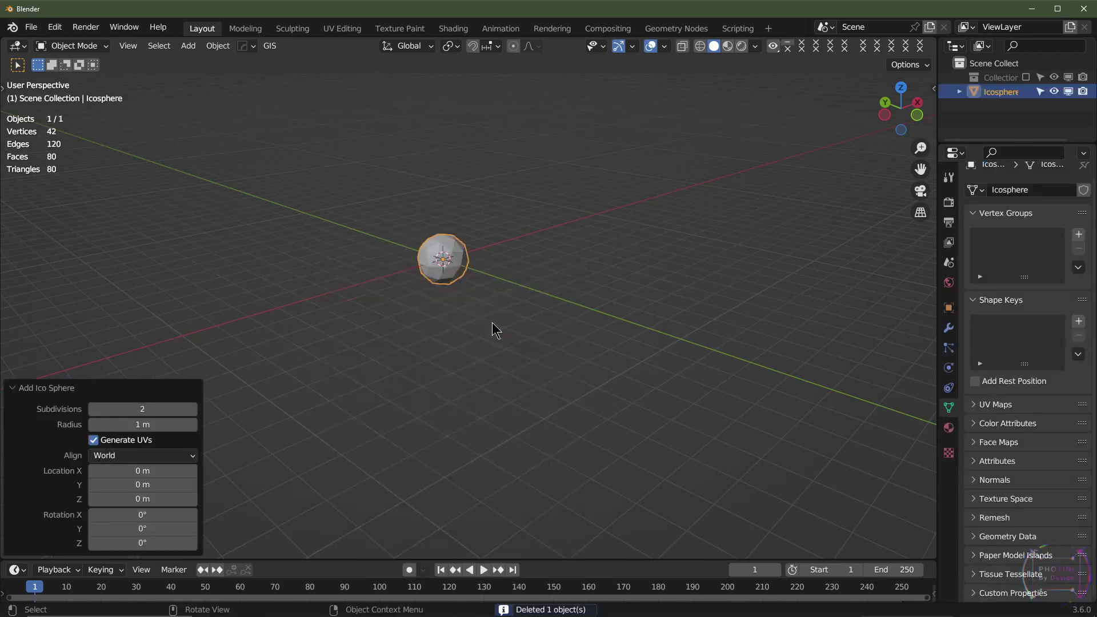
{"action": "key", "text": "Tab"}
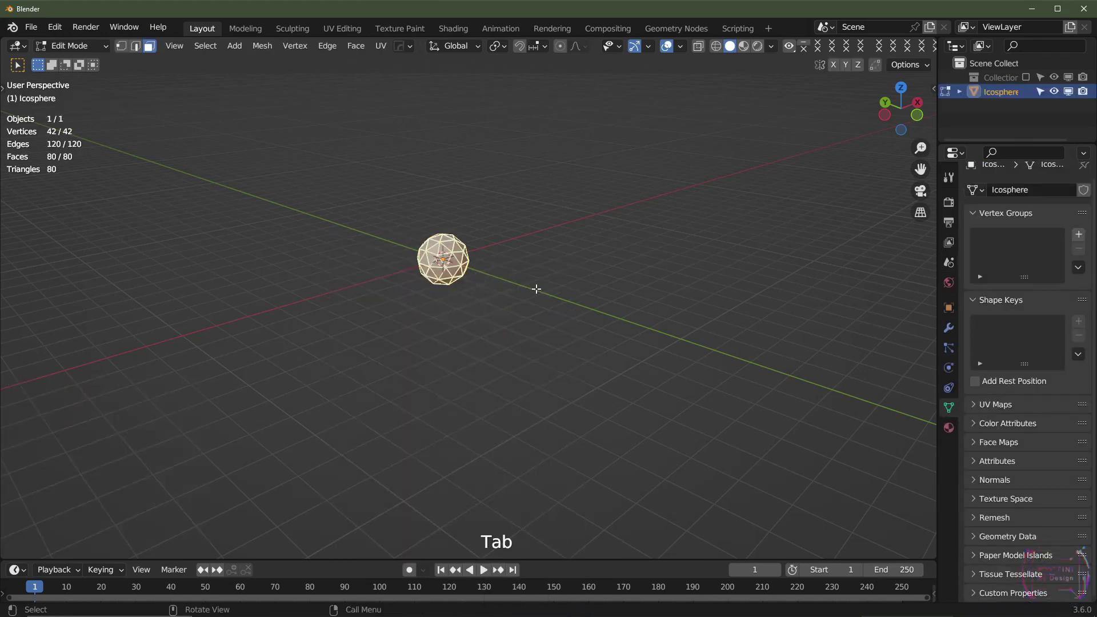
{"action": "type", "text": "s10"}
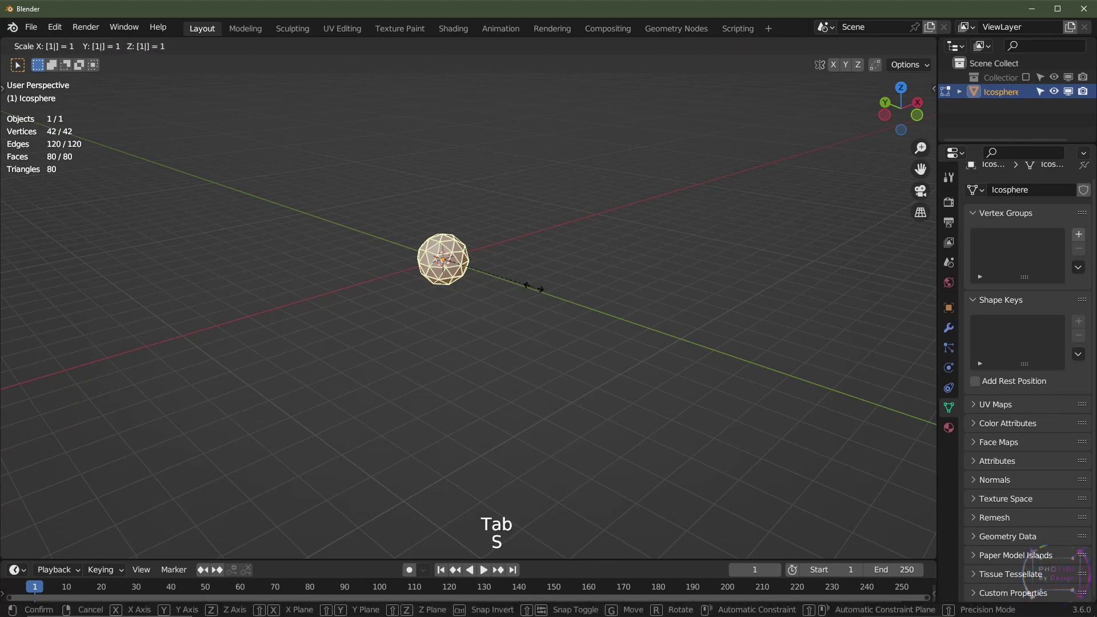
{"action": "key", "text": "Return"}
{"action": "scroll", "coordinate": [533, 287], "scroll_direction": "down", "scroll_amount": 2}
{"action": "key", "text": "Tab"}
{"action": "scroll", "coordinate": [483, 291], "scroll_direction": "down", "scroll_amount": 1}
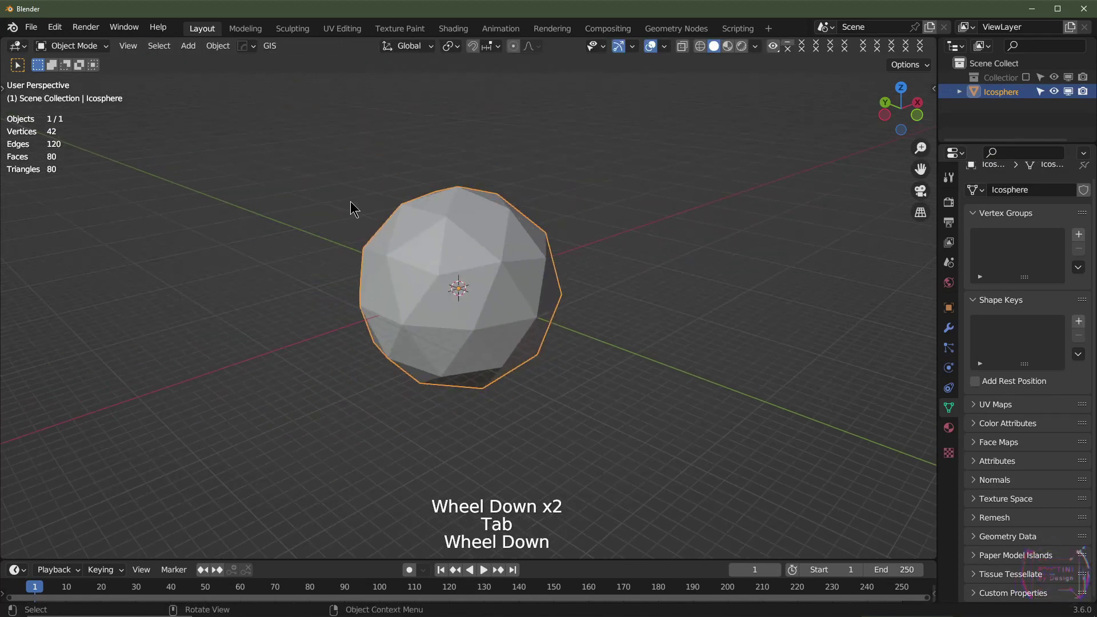
- Add a Bounce Spline tangle inside the enlarged icosphere
{"action": "key", "text": "shift+a"}
{"action": "mouse_move", "coordinate": [349, 216]}
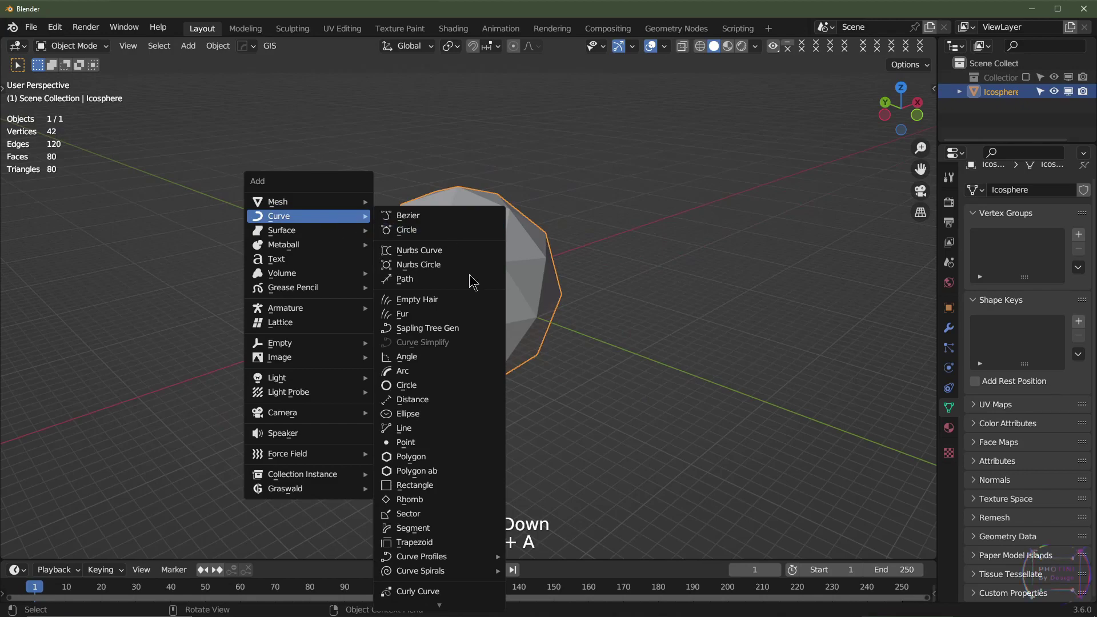
{"action": "mouse_move", "coordinate": [438, 601]}
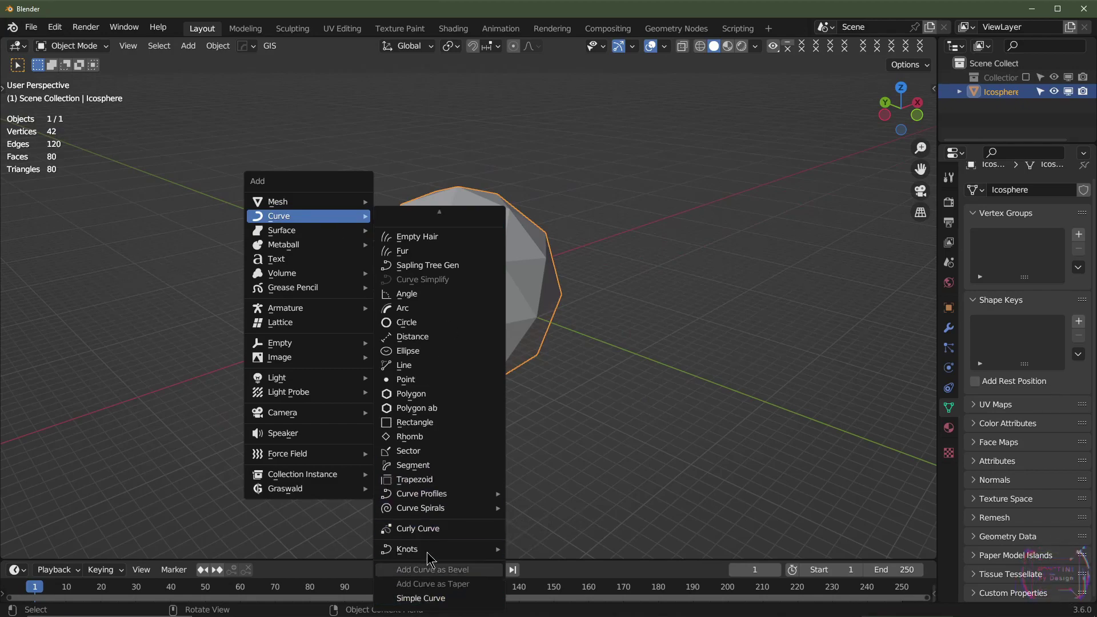
{"action": "mouse_move", "coordinate": [429, 551]}
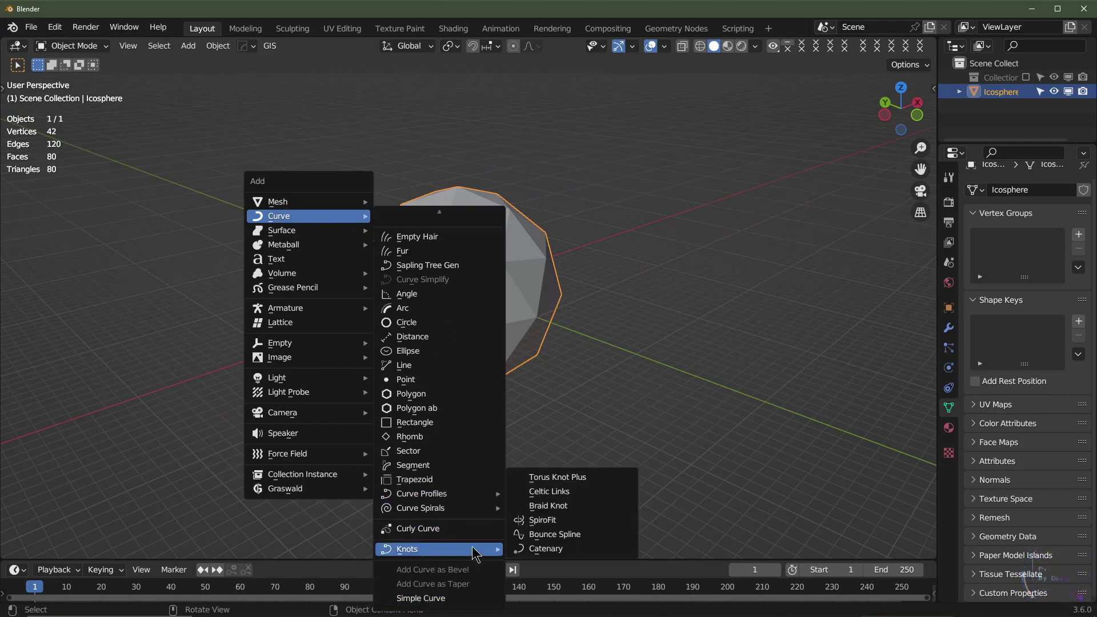
{"action": "left_click", "coordinate": [548, 533]}
{"action": "middle_click_drag", "start_coordinate": [529, 423], "coordinate": [423, 320]}
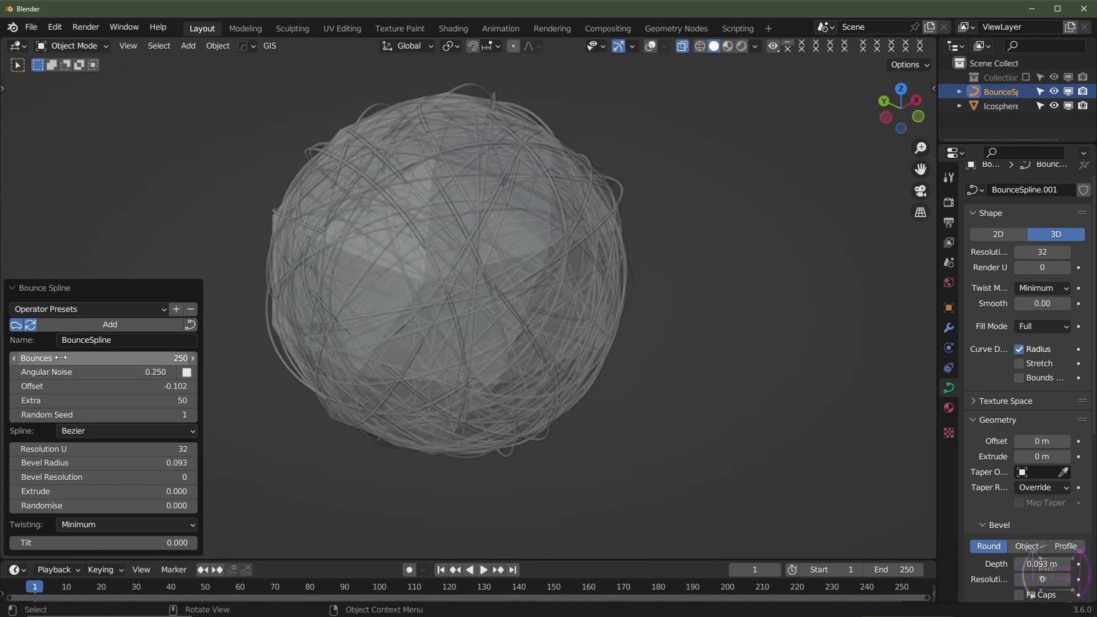
- Set the tangle's Bounces to 1000 and delete the icosphere
{"action": "left_click_drag", "start_coordinate": [60, 358], "coordinate": [91, 357], "text": "shift"}
{"action": "double_click", "coordinate": [60, 358], "text": "shift"}
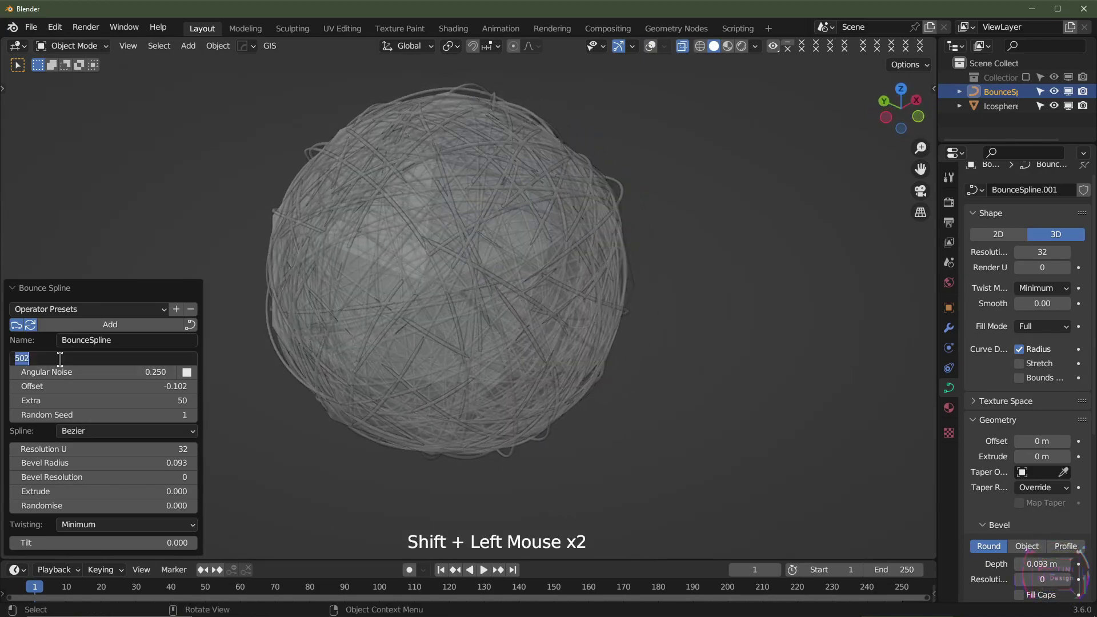
{"action": "type", "text": "100"}
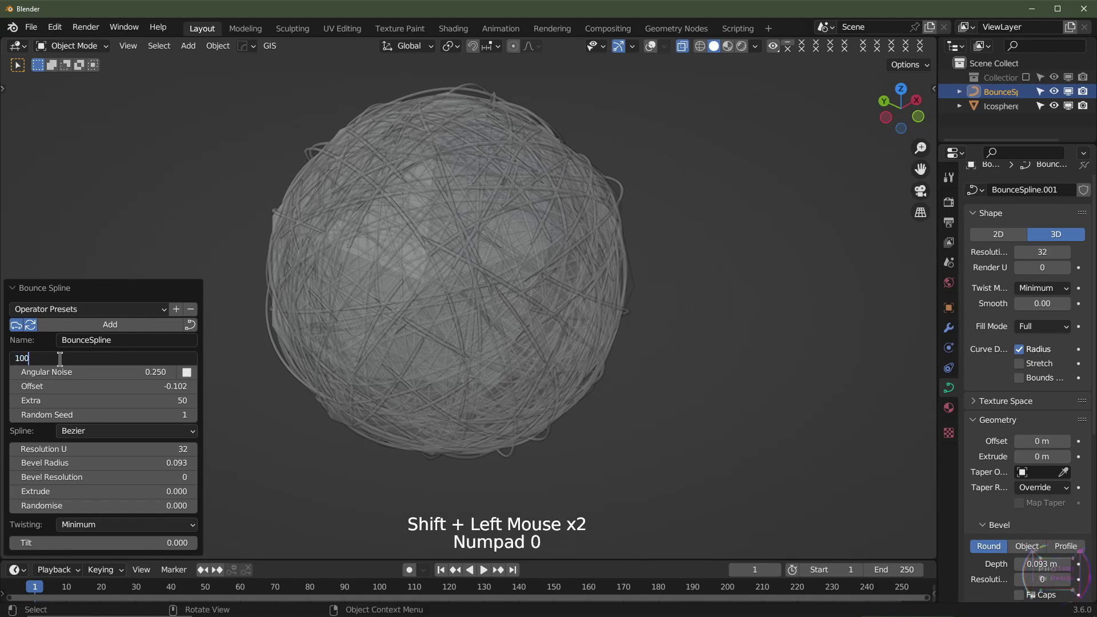
{"action": "key", "text": "Return"}
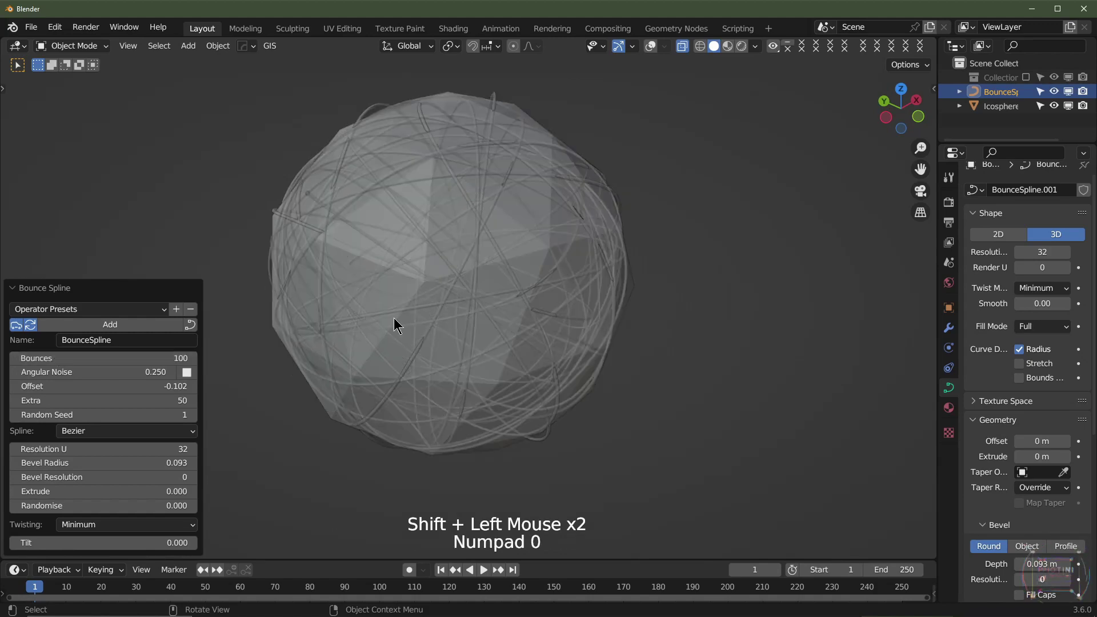
{"action": "left_click", "coordinate": [144, 358]}
{"action": "key", "text": "Return"}
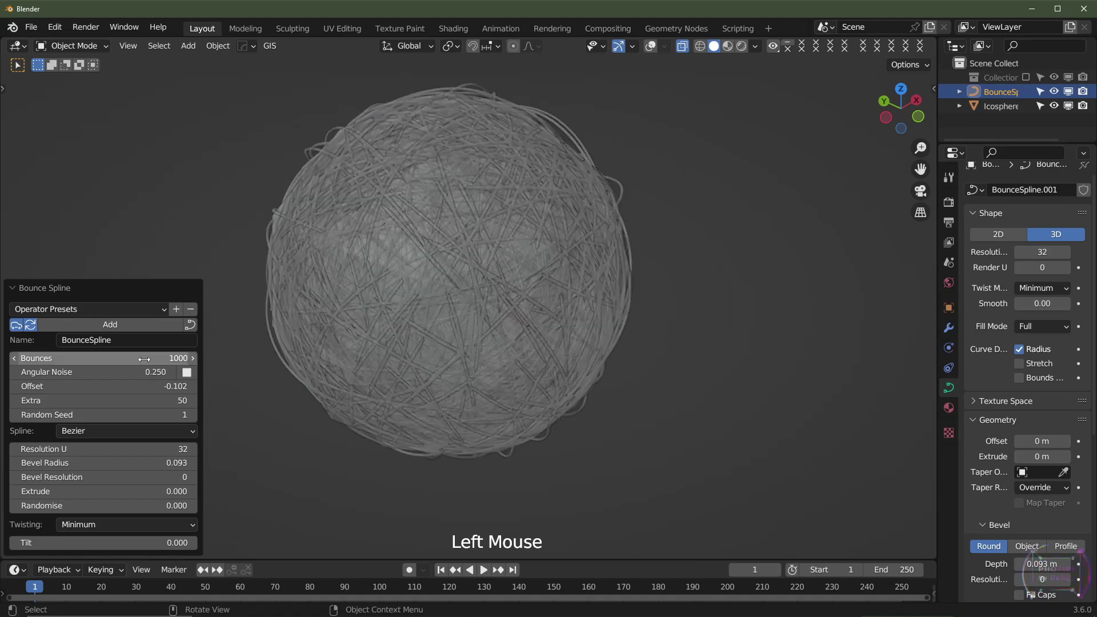
{"action": "key", "text": "Delete"}
{"action": "middle_click_drag", "start_coordinate": [446, 296], "coordinate": [506, 266]}
- Give the wire ball a 0.05 m bevel depth with End mapping at 1.000
{"action": "left_click", "coordinate": [506, 266]}
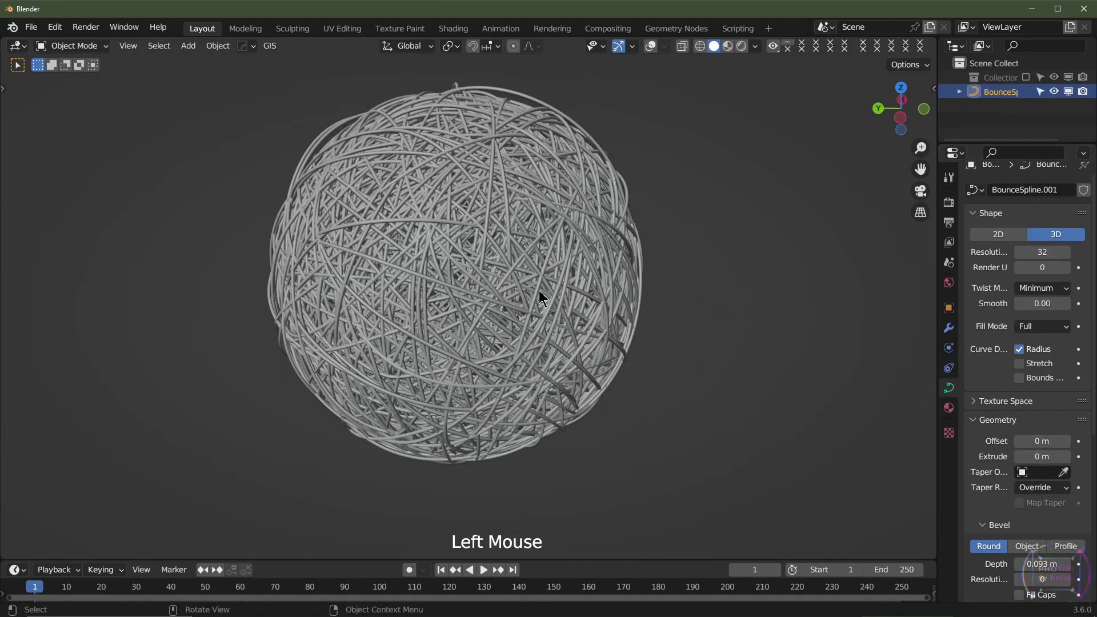
{"action": "scroll", "coordinate": [1040, 496], "scroll_direction": "down", "scroll_amount": 2}
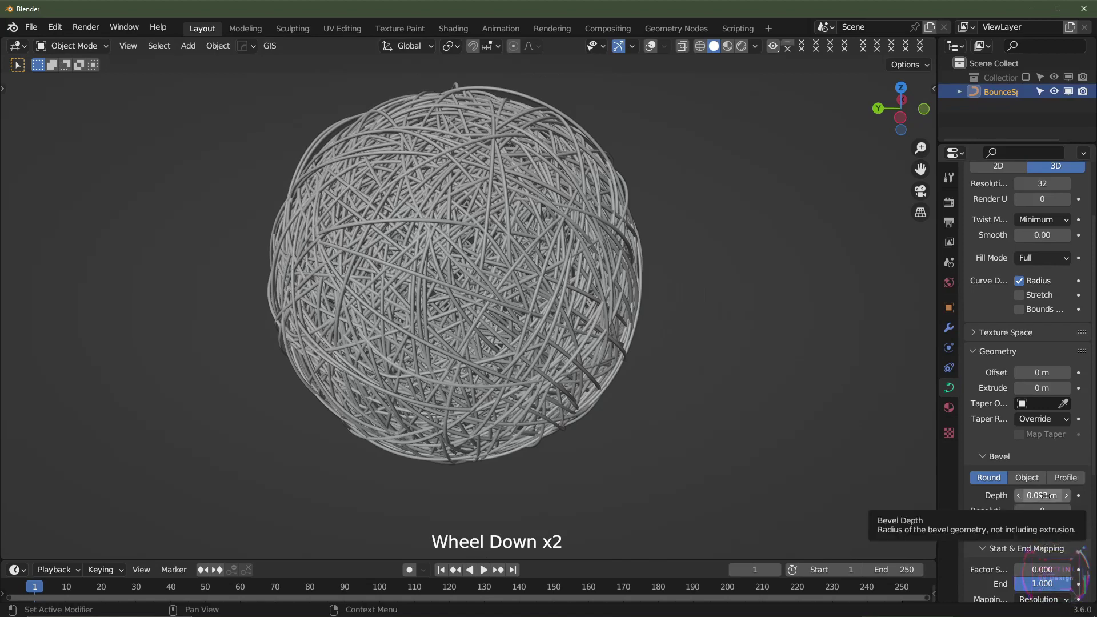
{"action": "left_click", "coordinate": [1041, 496]}
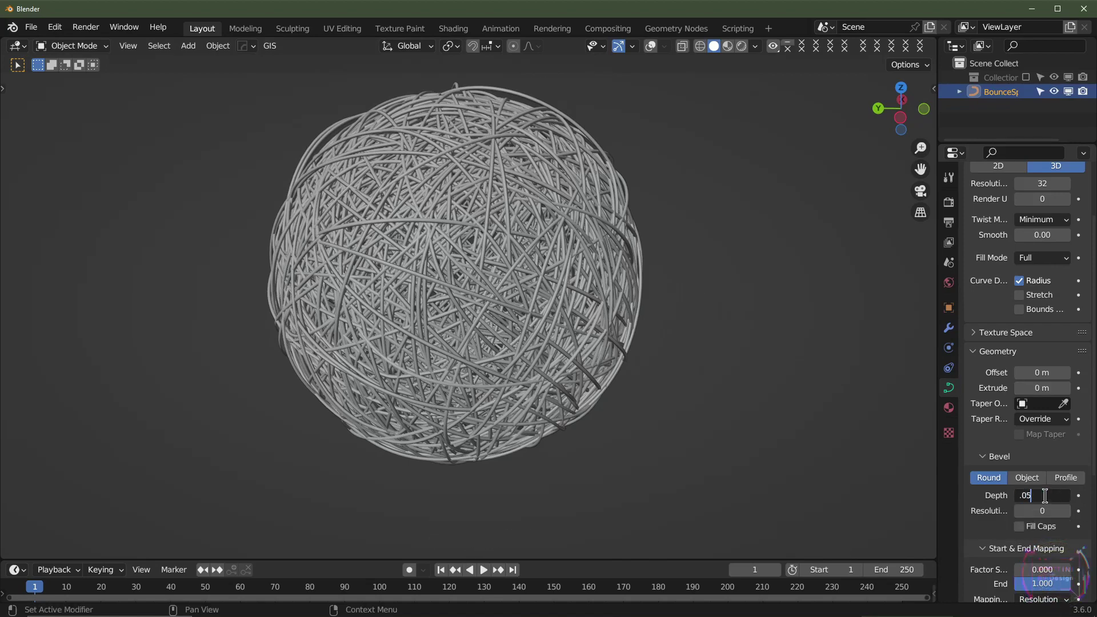
{"action": "key", "text": "Return"}
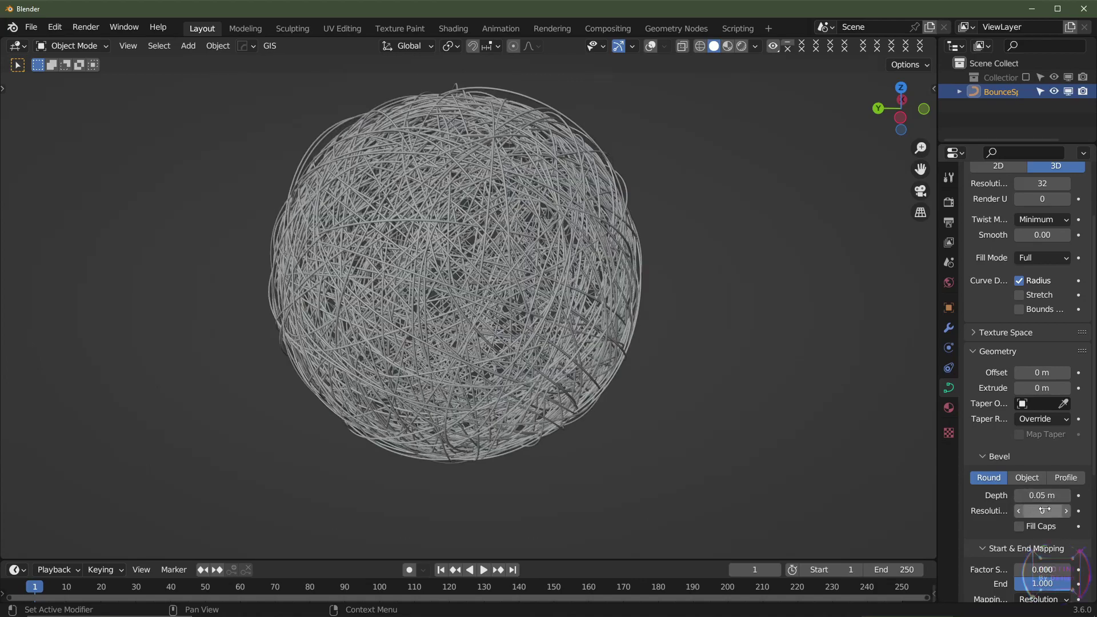
{"action": "scroll", "coordinate": [573, 391], "scroll_direction": "up", "scroll_amount": 3}
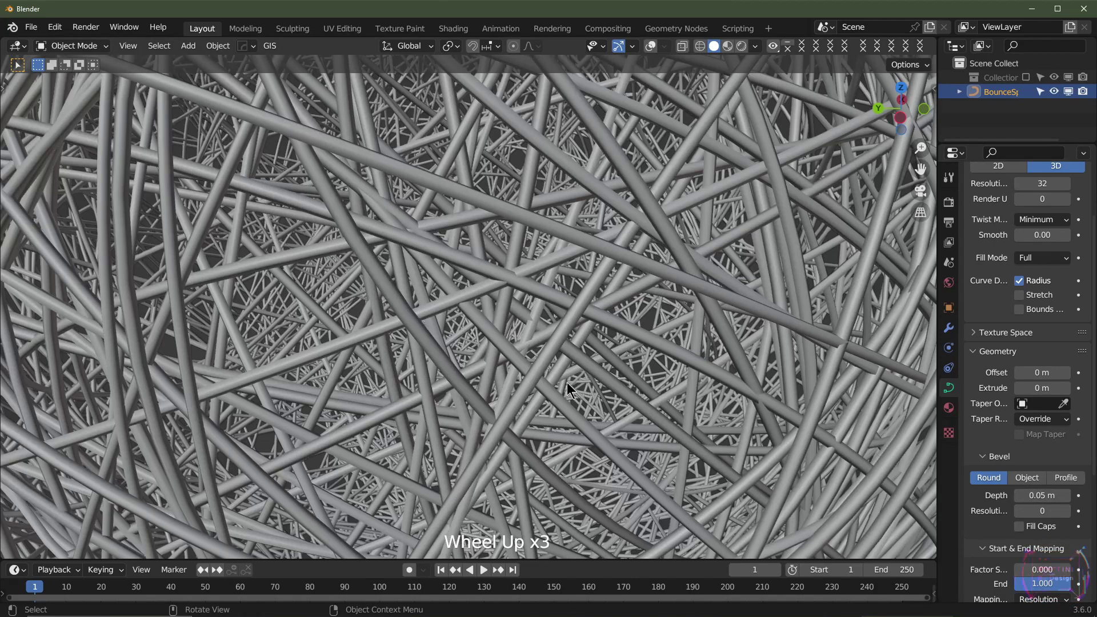
{"action": "scroll", "coordinate": [567, 390], "scroll_direction": "down", "scroll_amount": 1}
{"action": "scroll", "coordinate": [1028, 400], "scroll_direction": "down", "scroll_amount": 1}
{"action": "mouse_move", "coordinate": [1040, 515]}
{"action": "left_mouse_down", "text": "shift"}
{"action": "mouse_move", "coordinate": [979, 515]}
{"action": "mouse_move", "coordinate": [1041, 515]}
{"action": "left_mouse_up", "text": "shift"}
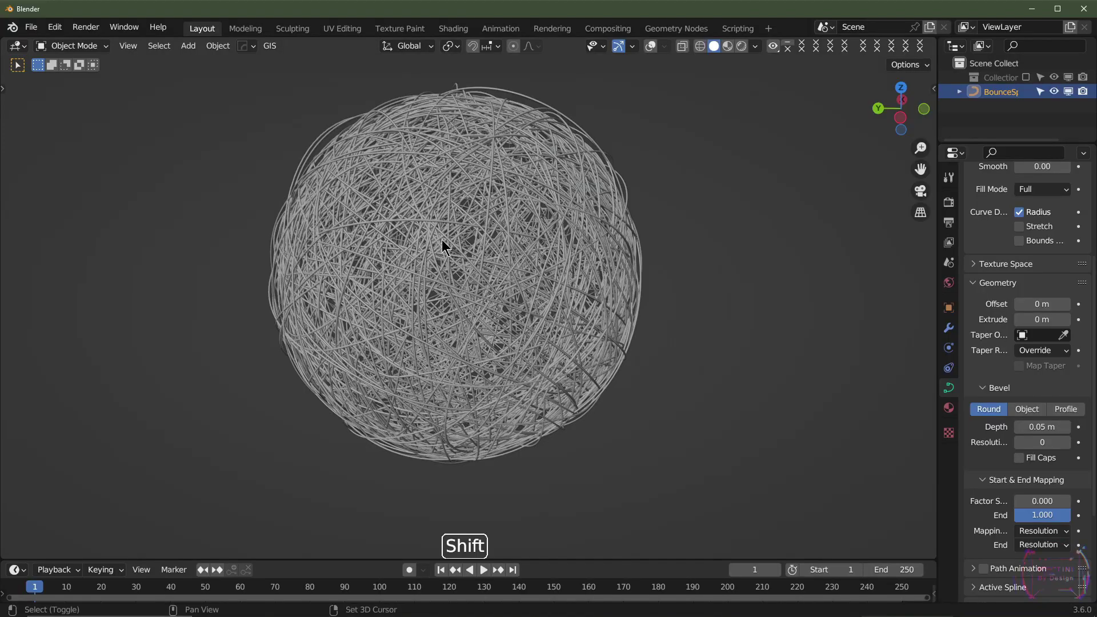
- Orbit and zoom around the wire ball to inspect the thin tubes
{"action": "middle_click_drag", "start_coordinate": [452, 310], "coordinate": [350, 249], "text": "shift"}
{"action": "middle_click_drag", "start_coordinate": [313, 303], "coordinate": [380, 276]}
{"action": "scroll", "coordinate": [560, 293], "scroll_direction": "down", "scroll_amount": 2}
{"action": "scroll", "coordinate": [392, 323], "scroll_direction": "up", "scroll_amount": 2}
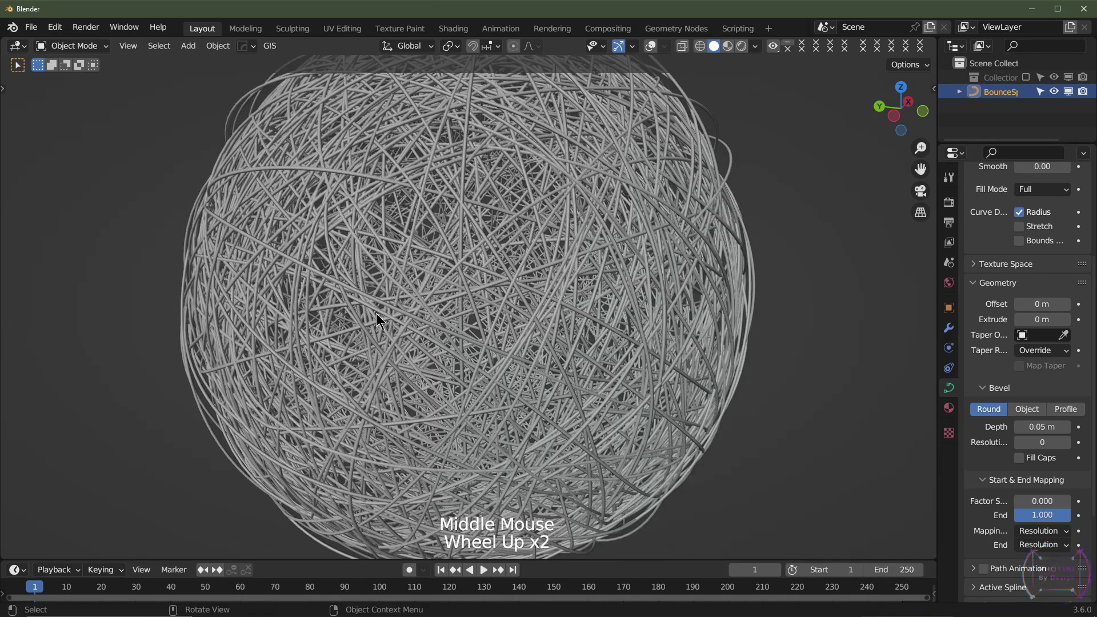
{"action": "scroll", "coordinate": [421, 352], "scroll_direction": "down", "scroll_amount": 1}
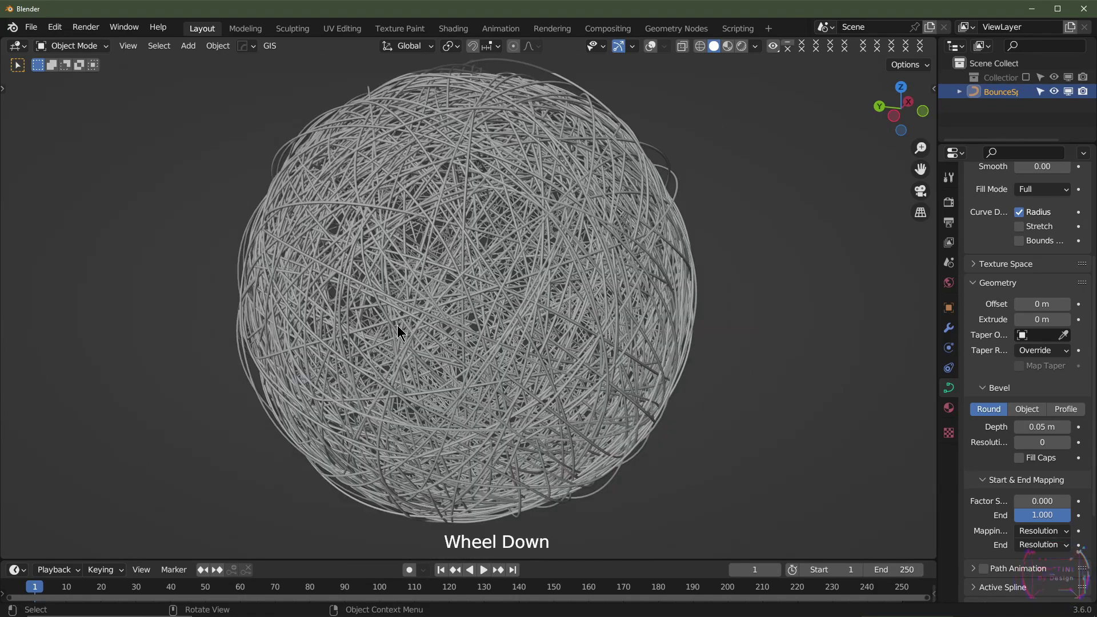